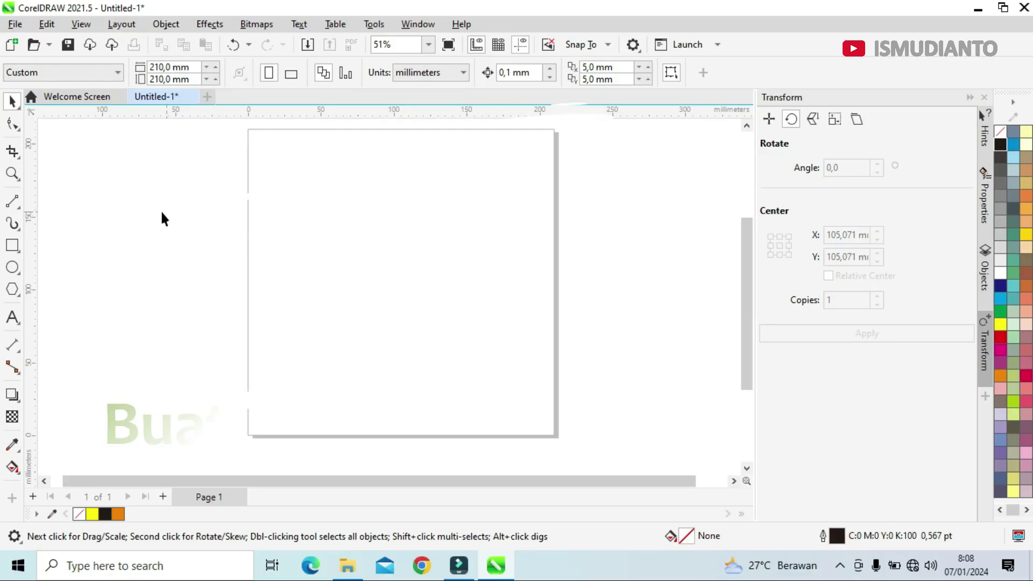
# Draw a vertical centre line about 212 mm long down the page and a rising slanted line about 50 by 87 mm left of it.
pyautogui.click(16, 203)
pyautogui.moveTo(399, 128)
pyautogui.mouseDown()
pyautogui.moveTo(412, 427)
pyautogui.moveTo(398, 437)
pyautogui.mouseUp()
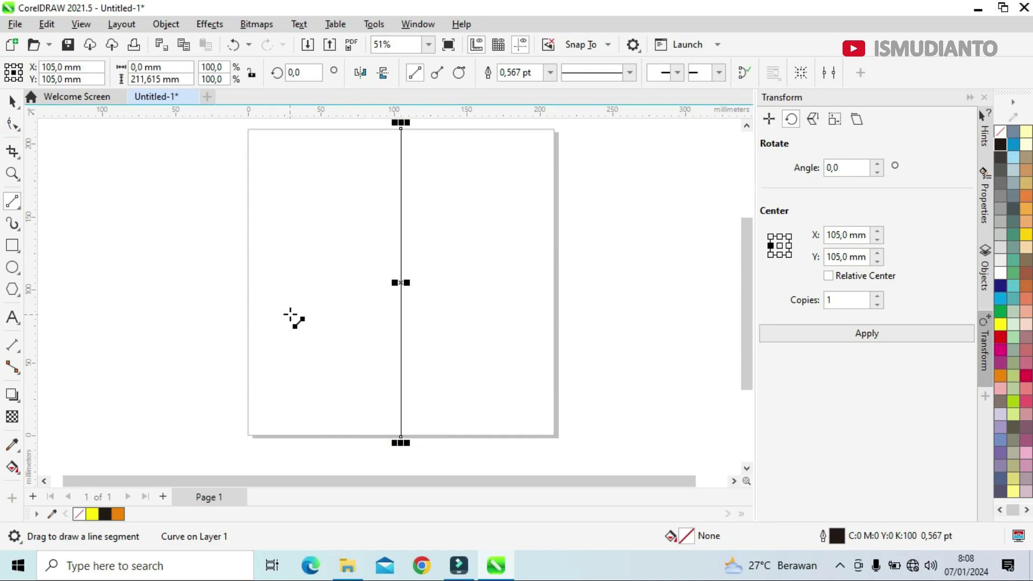
pyautogui.moveTo(288, 296); pyautogui.dragTo(348, 163)
pyautogui.scroll(1, 383, 166)
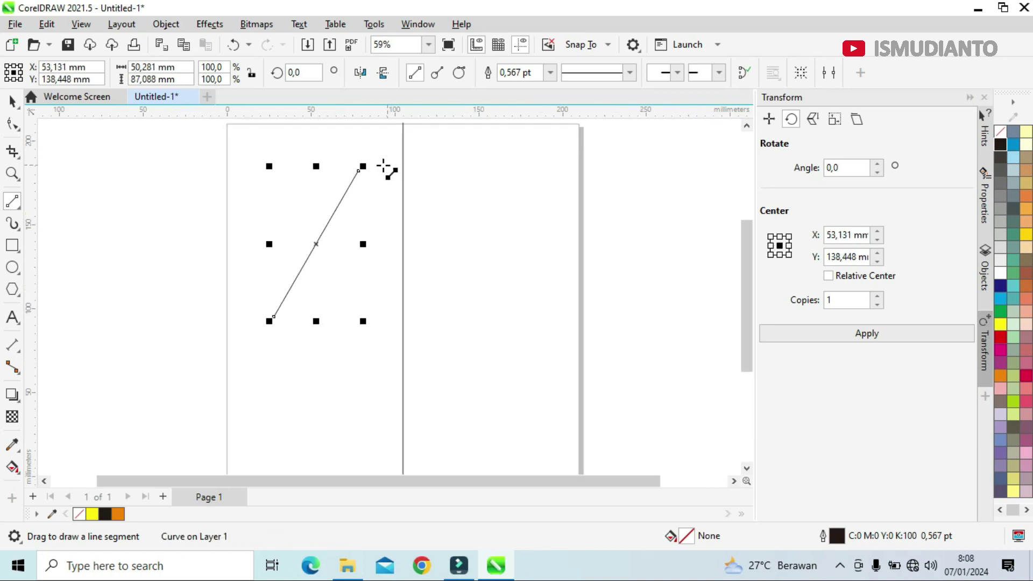
pyautogui.scroll(6, 360, 170)
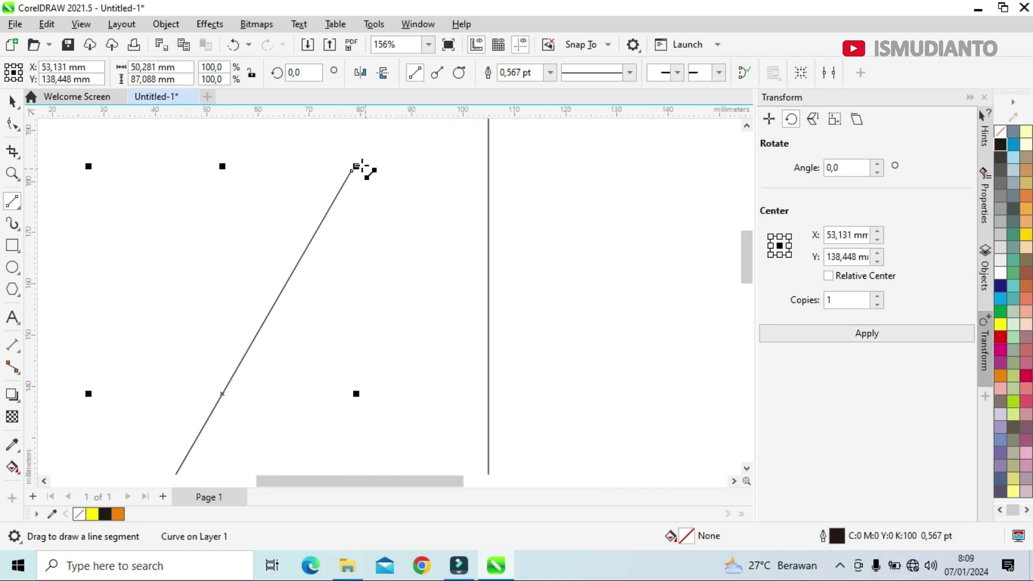
pyautogui.moveTo(353, 171)
pyautogui.mouseDown()
pyautogui.moveTo(489, 313)
pyautogui.moveTo(489, 254)
pyautogui.moveTo(489, 317)
pyautogui.moveTo(488, 306)
pyautogui.mouseUp()
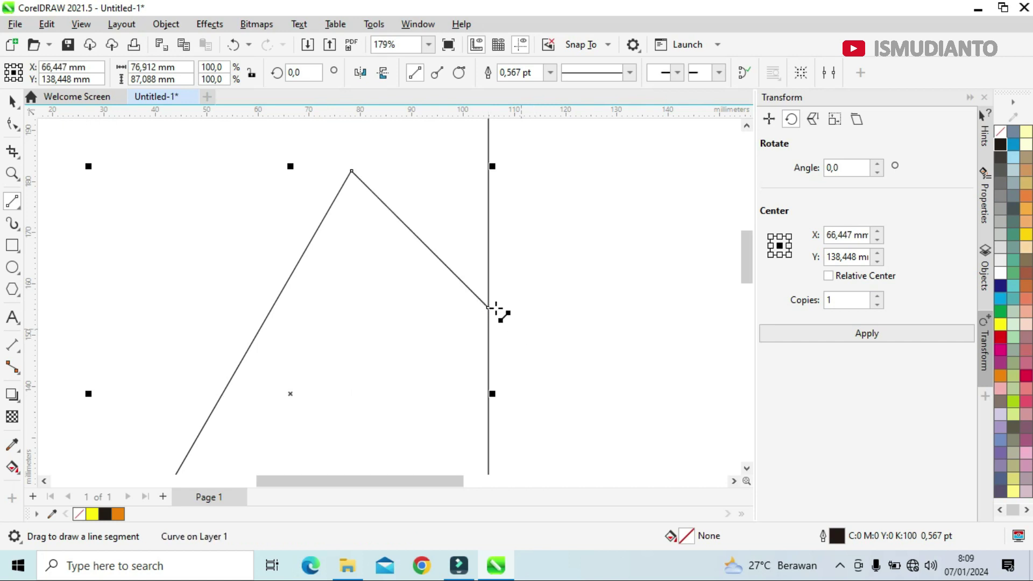
pyautogui.click(234, 44)
pyautogui.moveTo(351, 170); pyautogui.dragTo(488, 309)
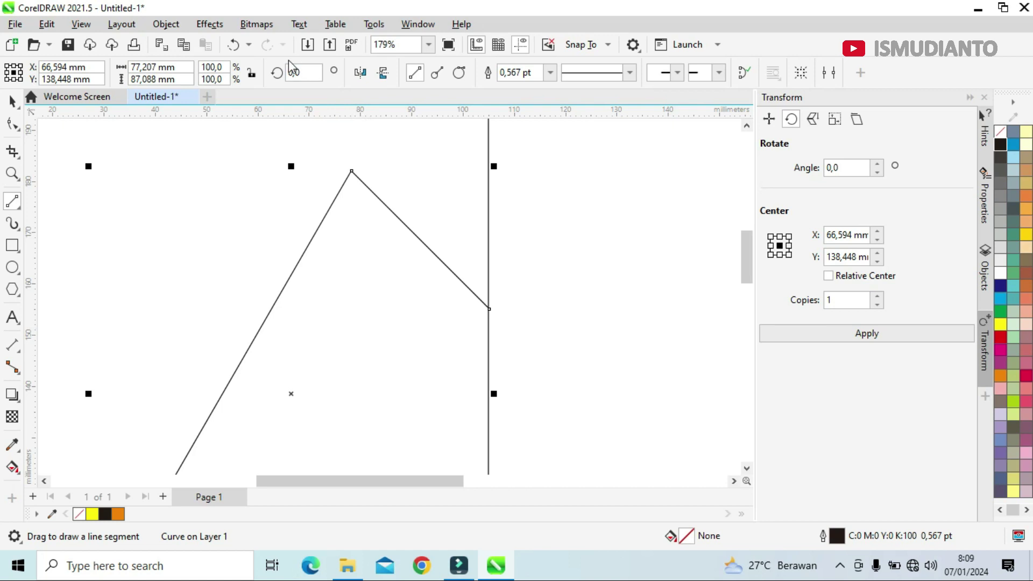
pyautogui.click(234, 44)
pyautogui.moveTo(351, 171); pyautogui.dragTo(488, 306)
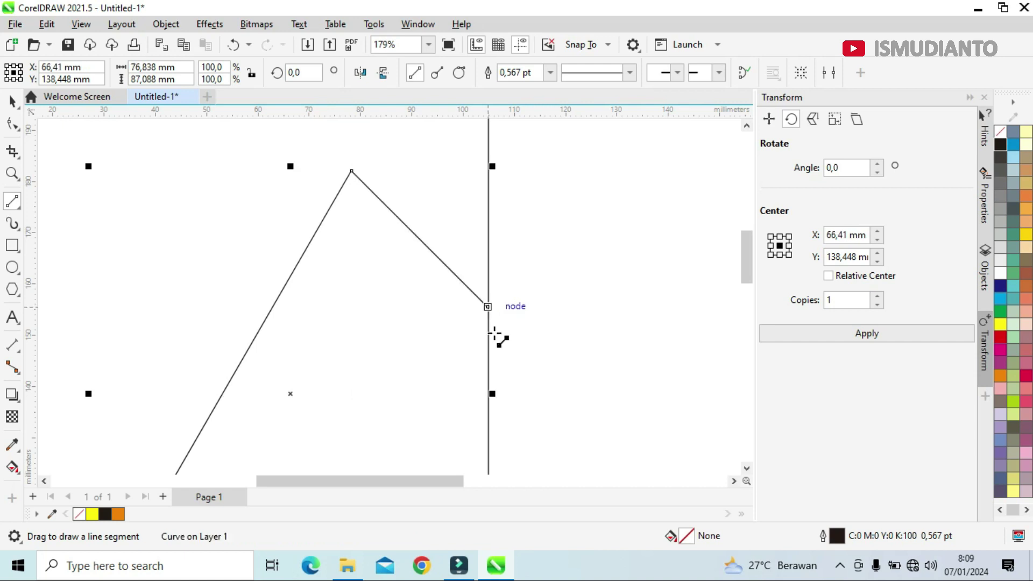
pyautogui.scroll(3, 489, 333)
pyautogui.scroll(-3, 524, 295)
pyautogui.click(233, 45)
# Draw a descending diagonal of about 45 degrees from the slanted line's upper end to the vertical centre line.
pyautogui.moveTo(364, 162); pyautogui.dragTo(501, 300)
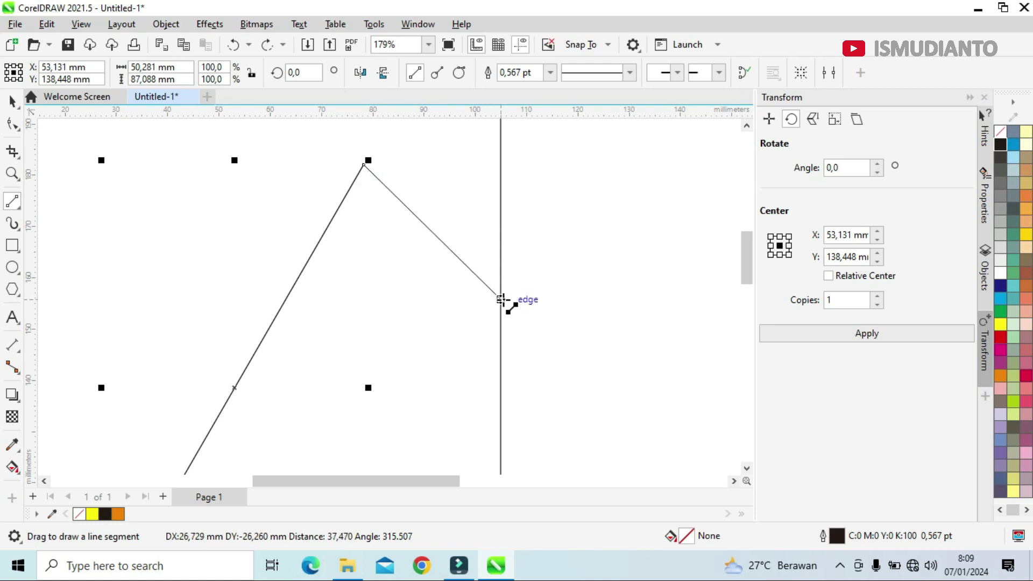
pyautogui.moveTo(501, 299); pyautogui.dragTo(500, 299)
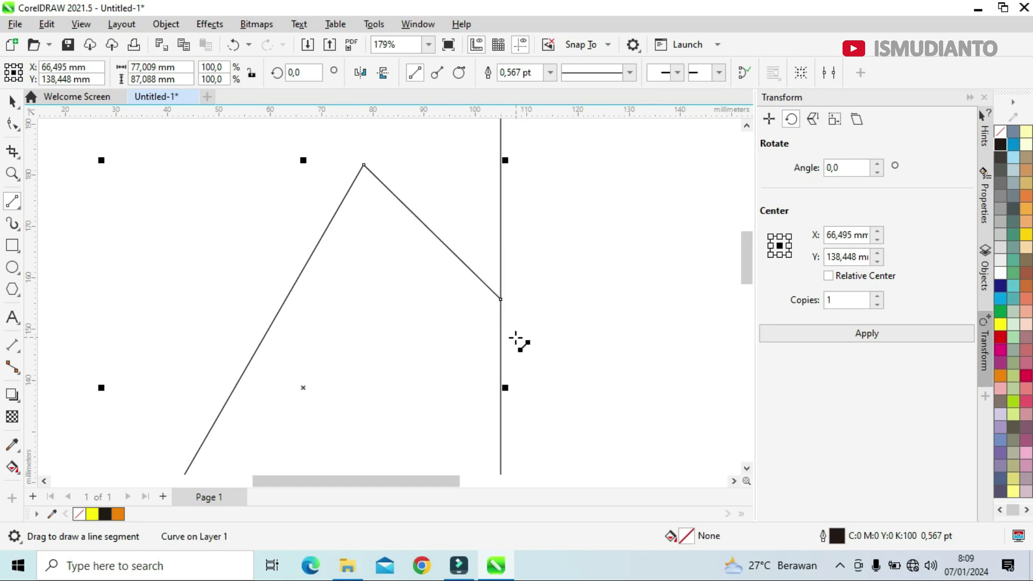
# Draw a diagonal from the slanted line's lower end down to the centre line, and close the outline with a vertical edge along it.
pyautogui.scroll(-2, 492, 322)
pyautogui.moveTo(742, 262); pyautogui.dragTo(748, 285)
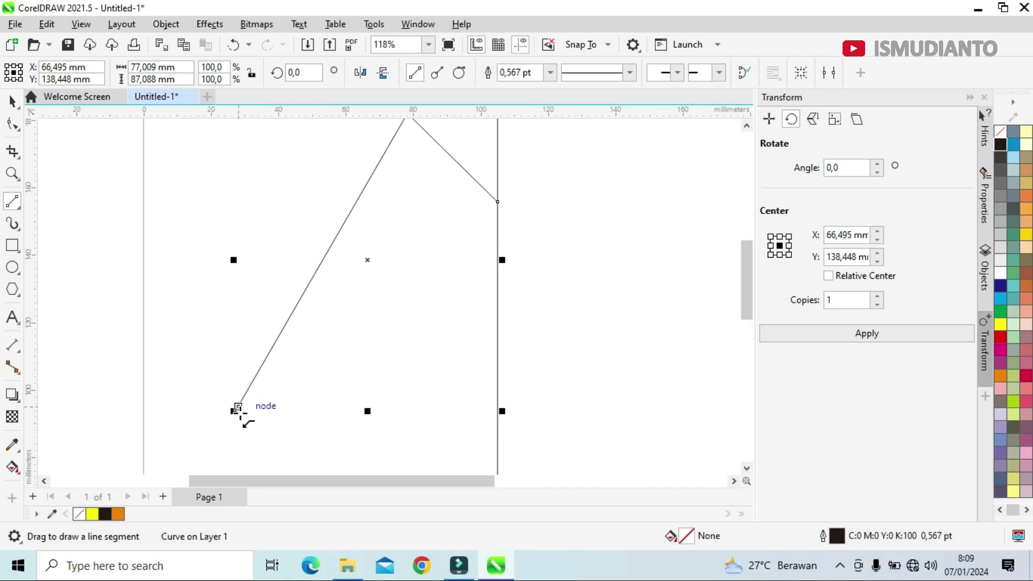
pyautogui.scroll(-1, 254, 393)
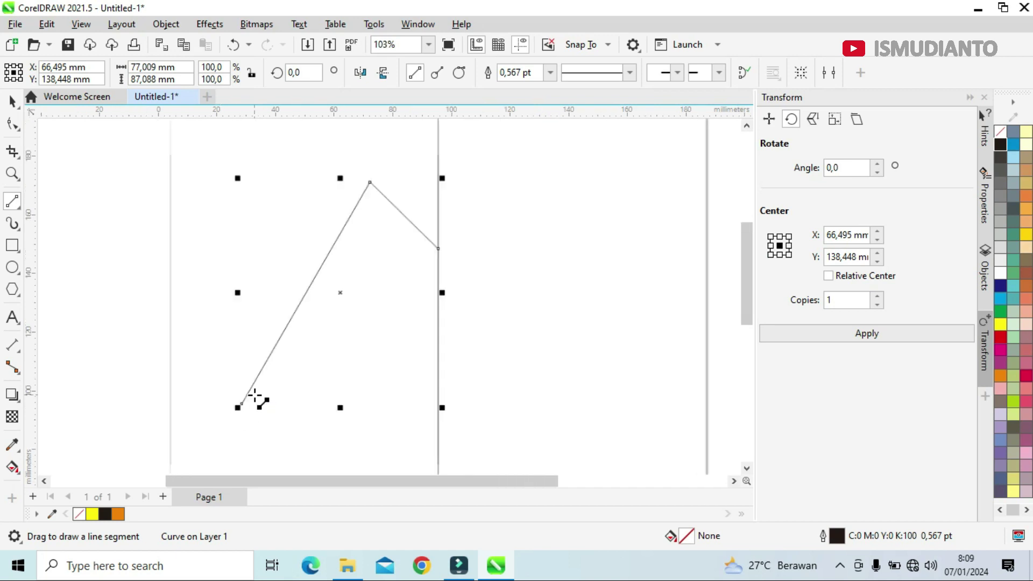
pyautogui.click(747, 468)
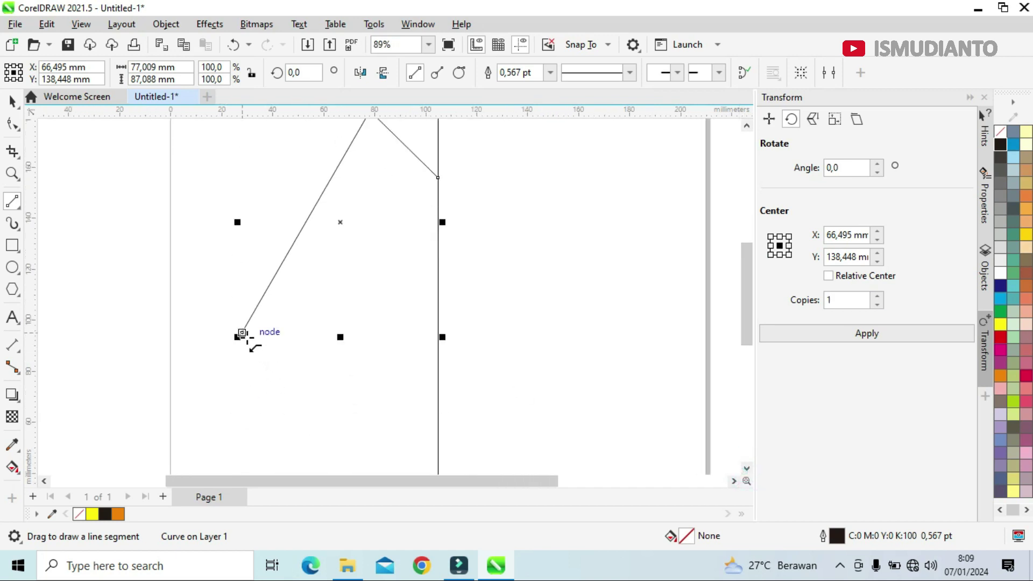
pyautogui.moveTo(243, 333); pyautogui.dragTo(437, 428)
pyautogui.scroll(-2, 454, 452)
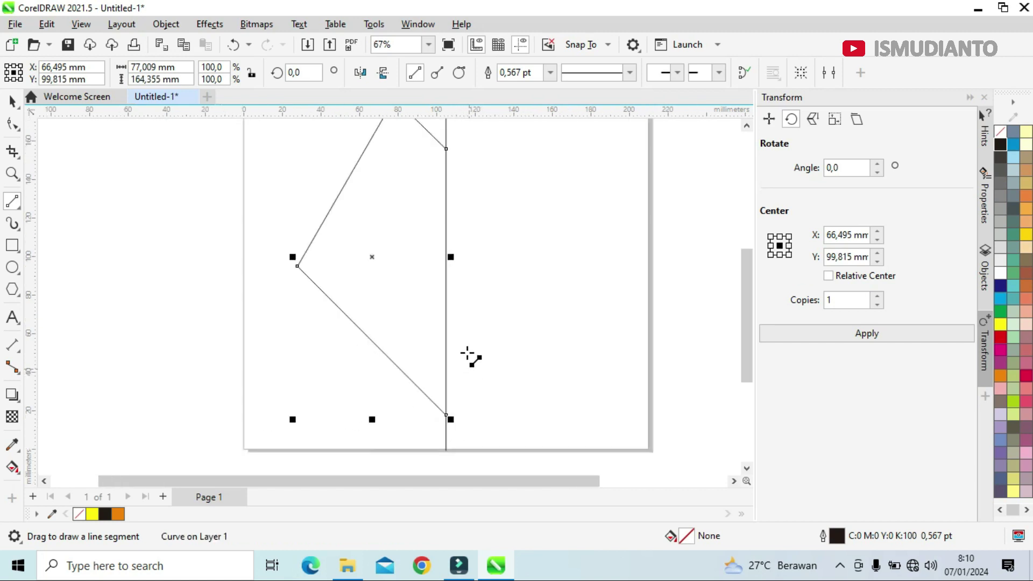
pyautogui.moveTo(446, 149); pyautogui.dragTo(447, 416)
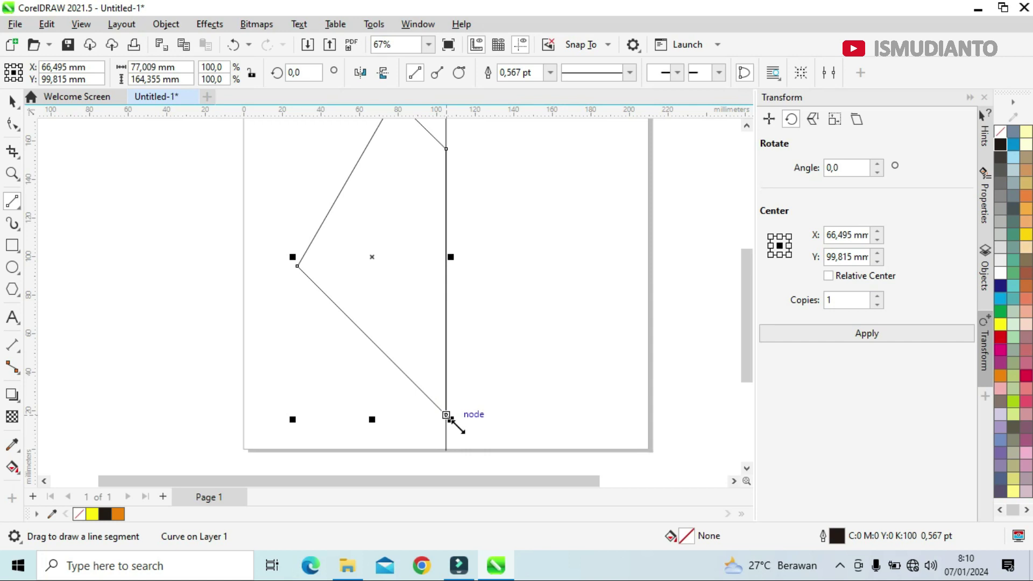
# Convert the outline's short upper diagonal to a curve and bow it outward.
pyautogui.scroll(-1, 448, 416)
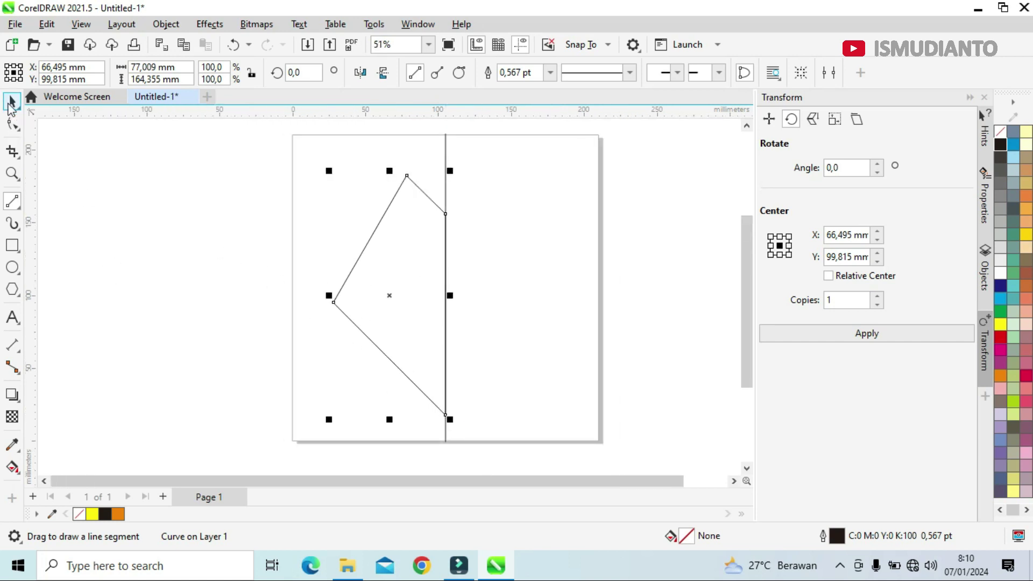
pyautogui.click(11, 101)
pyautogui.click(16, 122)
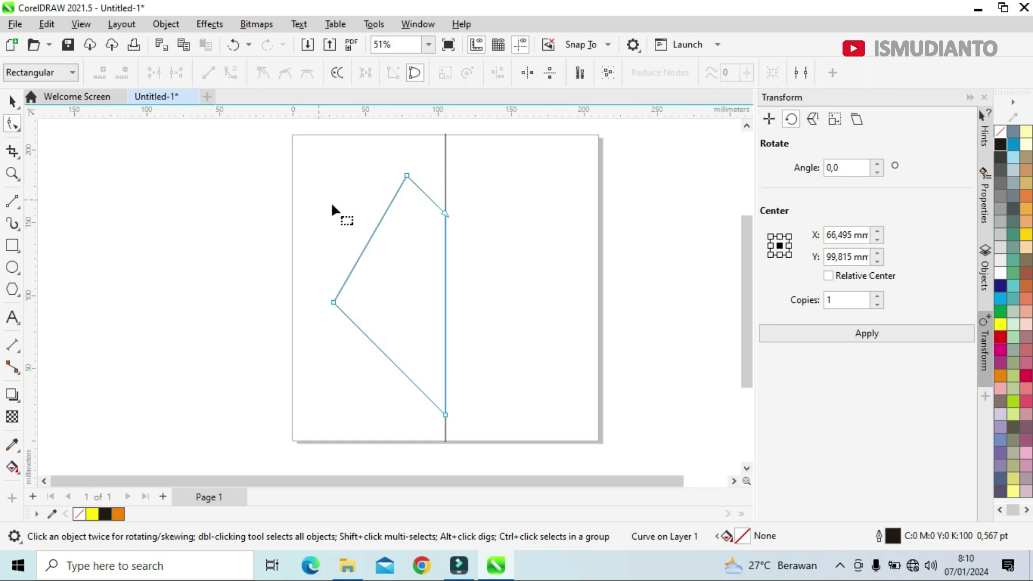
pyautogui.click(425, 195)
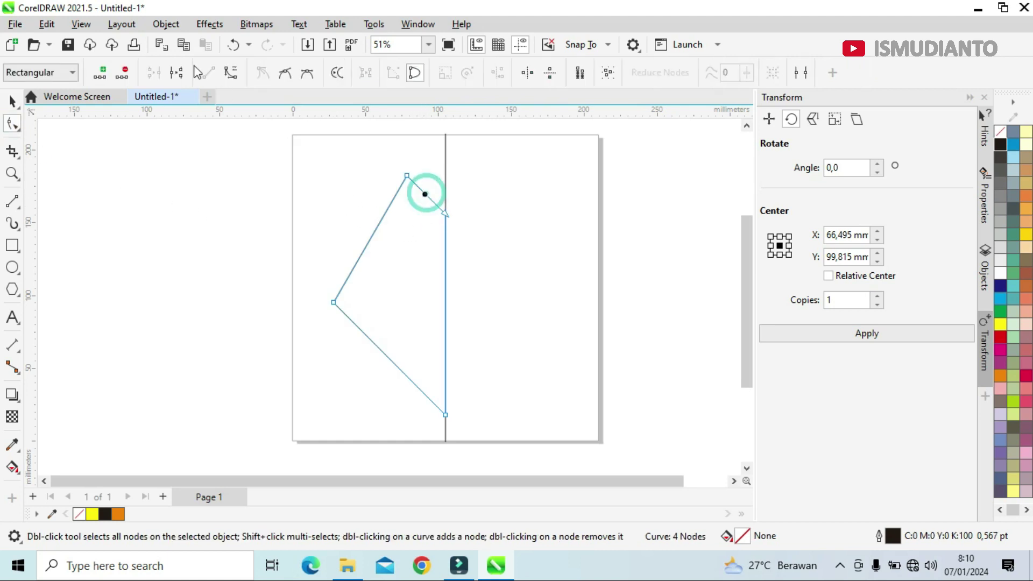
pyautogui.click(230, 73)
pyautogui.scroll(2, 427, 180)
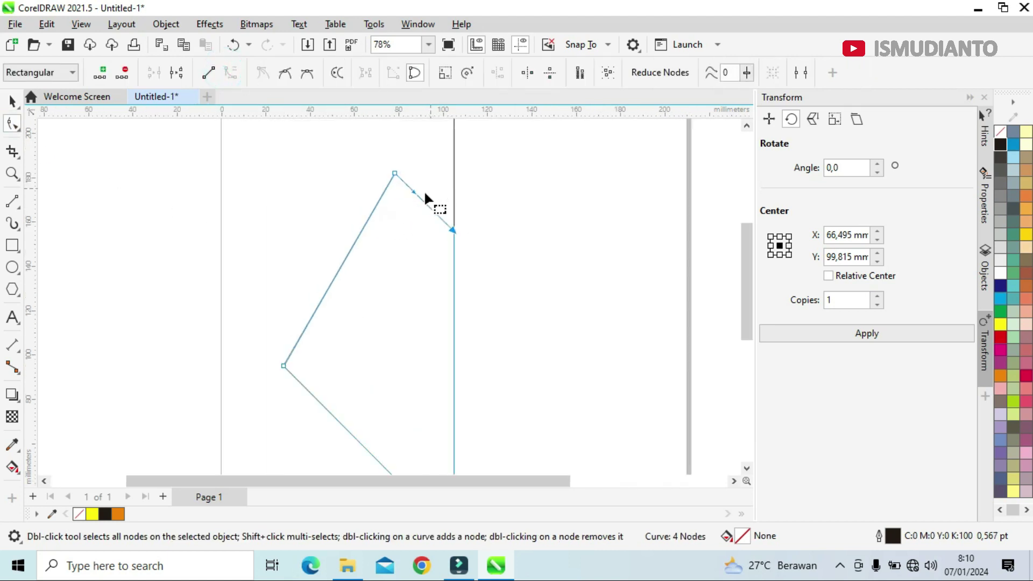
pyautogui.click(426, 200)
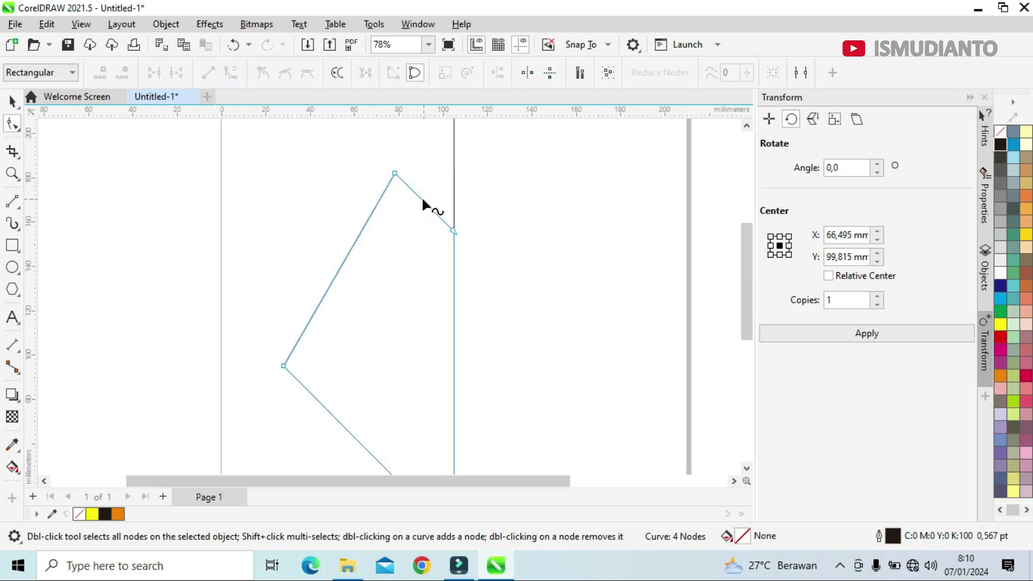
pyautogui.moveTo(419, 200); pyautogui.dragTo(434, 192)
pyautogui.scroll(-2, 455, 221)
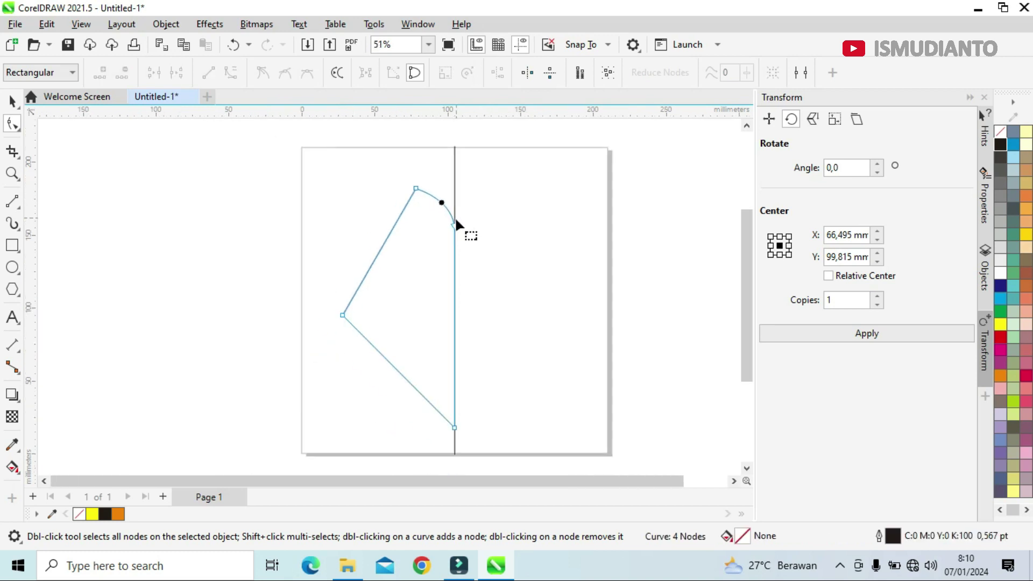
# Convert the outline's lower diagonal edge to a curve and bow it slightly inward into the shape.
pyautogui.click(388, 362)
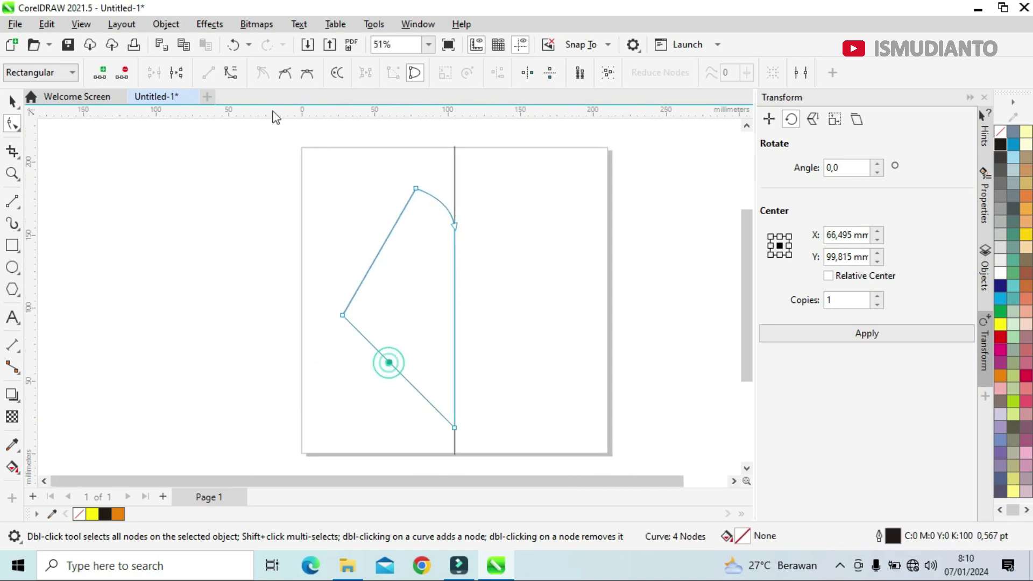
pyautogui.click(230, 72)
pyautogui.scroll(1, 402, 383)
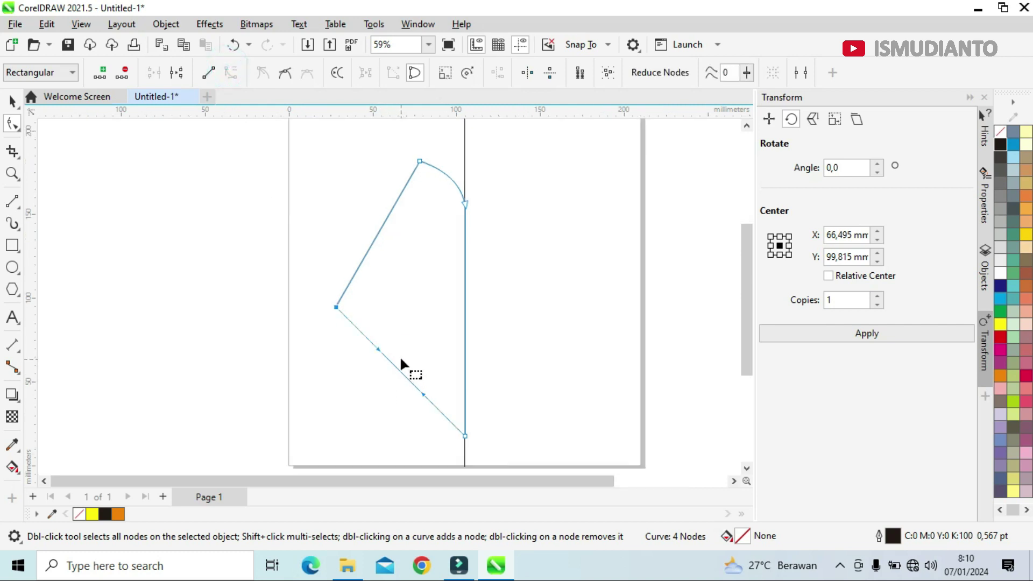
pyautogui.moveTo(393, 363); pyautogui.dragTo(403, 355)
pyautogui.scroll(-2, 403, 355)
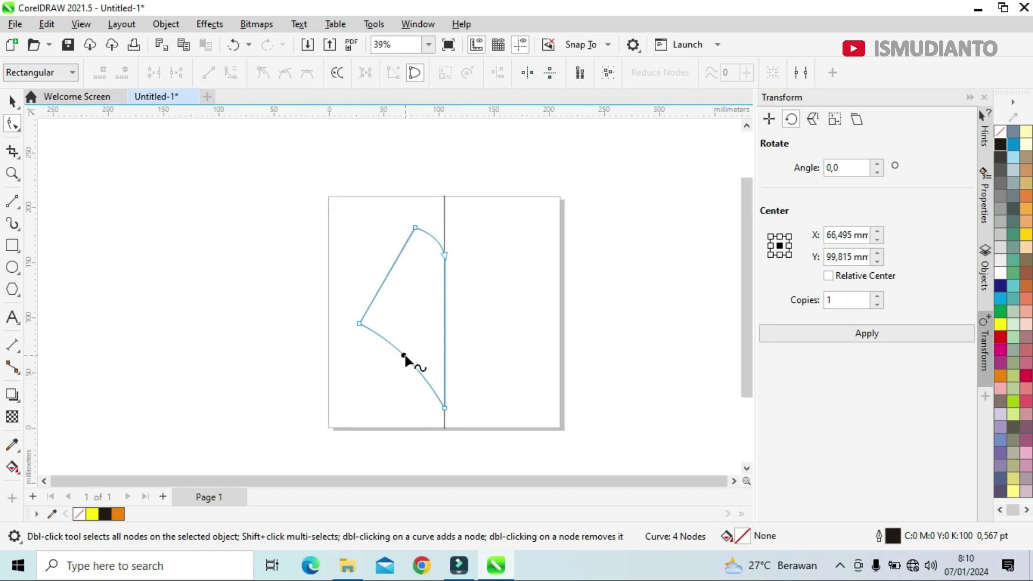
pyautogui.click(12, 100)
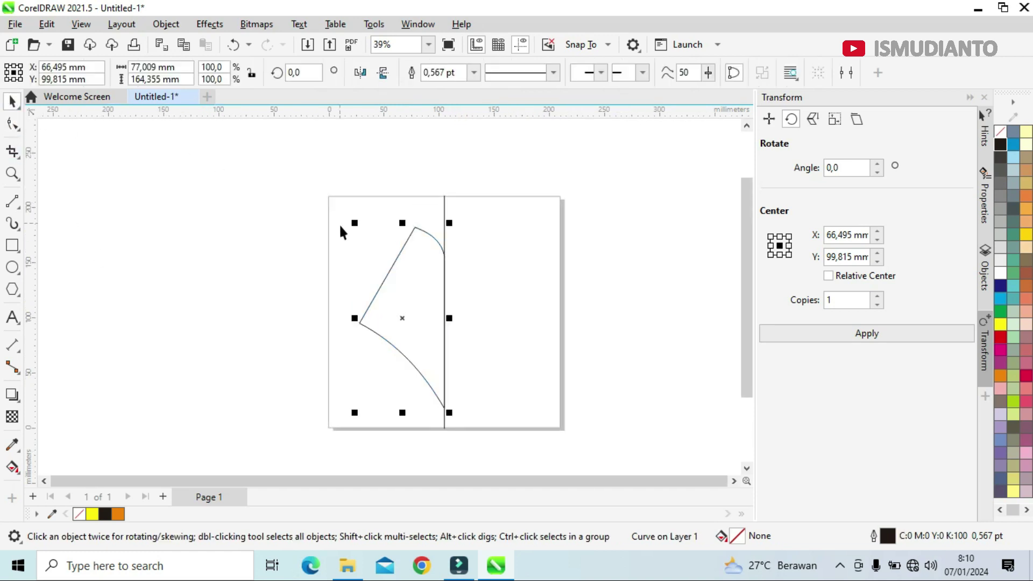
# Draw two lines inside the shape: a vertical about 142 mm long beside the centre edge and one parallel to the slanted edge.
pyautogui.click(230, 309)
pyautogui.click(404, 308)
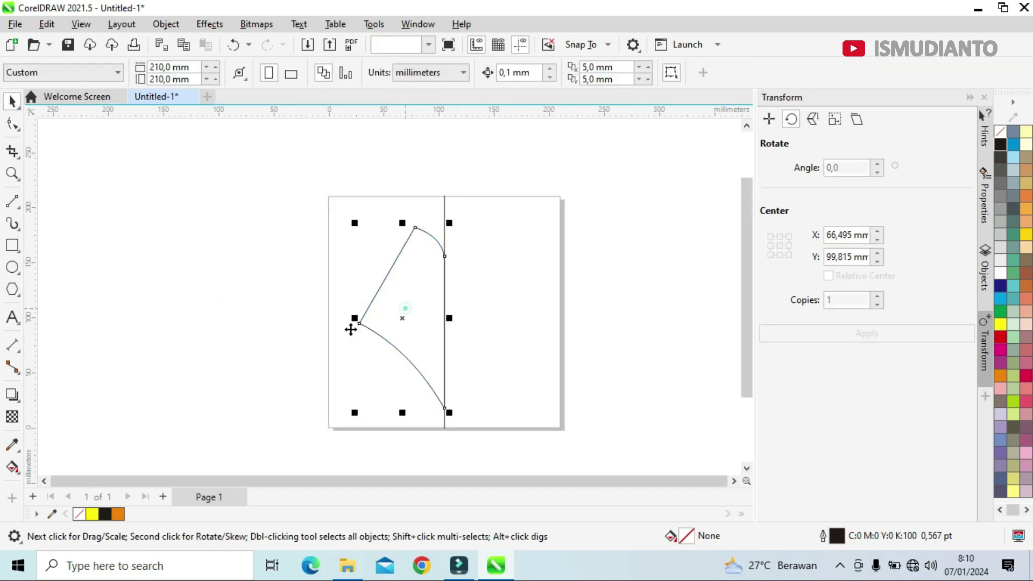
pyautogui.click(12, 201)
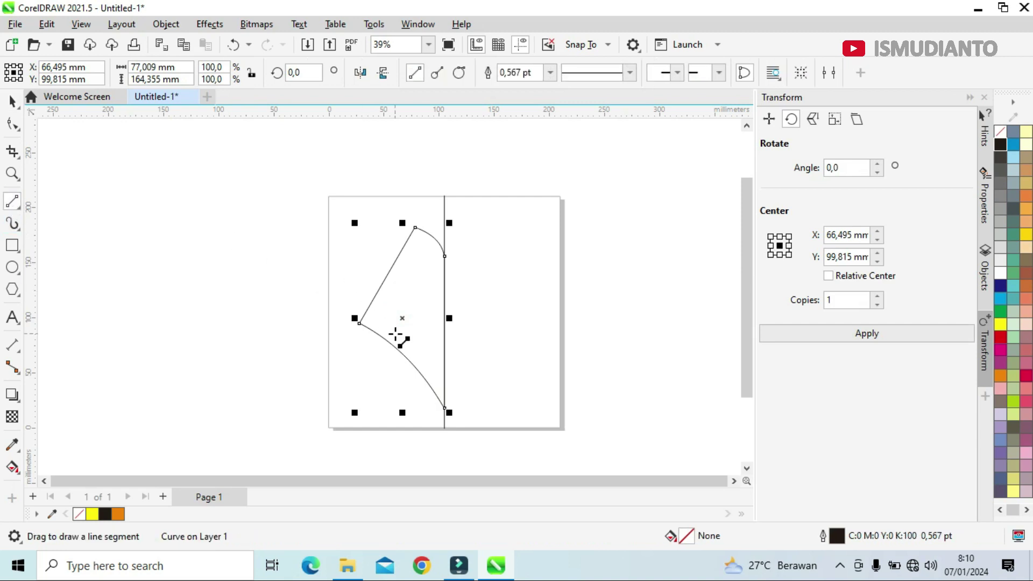
pyautogui.scroll(2, 396, 340)
pyautogui.moveTo(491, 162); pyautogui.dragTo(486, 434)
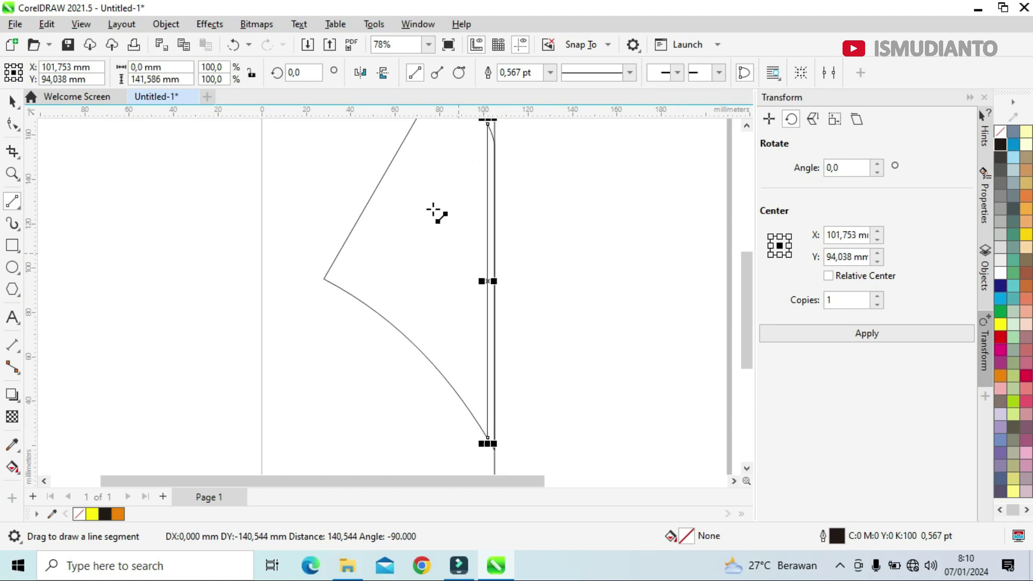
pyautogui.scroll(-1, 449, 293)
pyautogui.moveTo(445, 139); pyautogui.dragTo(370, 290)
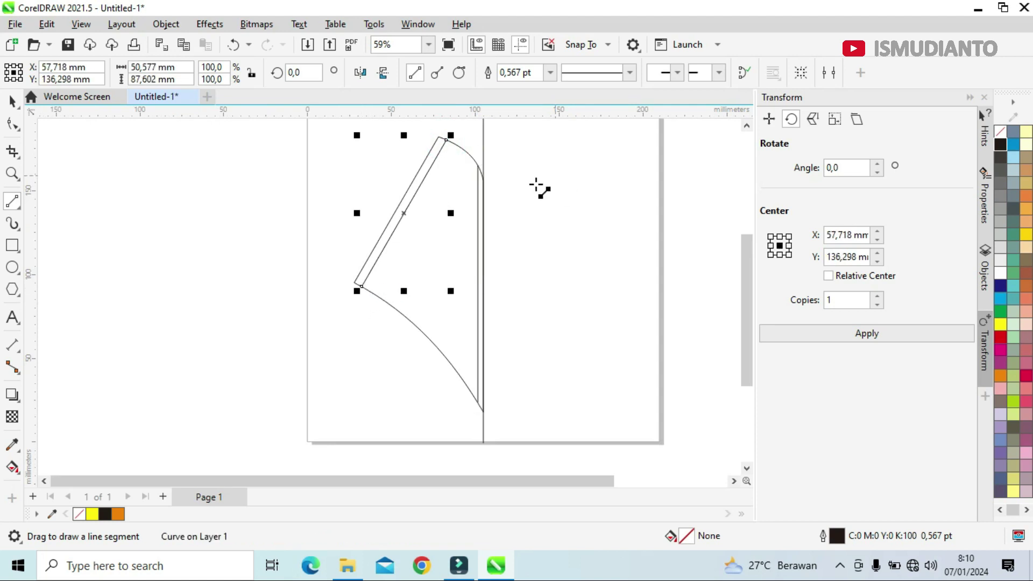
# Draw four descending 45-degree diagonals, spaced down the shape, from the inner slanted line to the inner vertical line.
pyautogui.scroll(1, 478, 143)
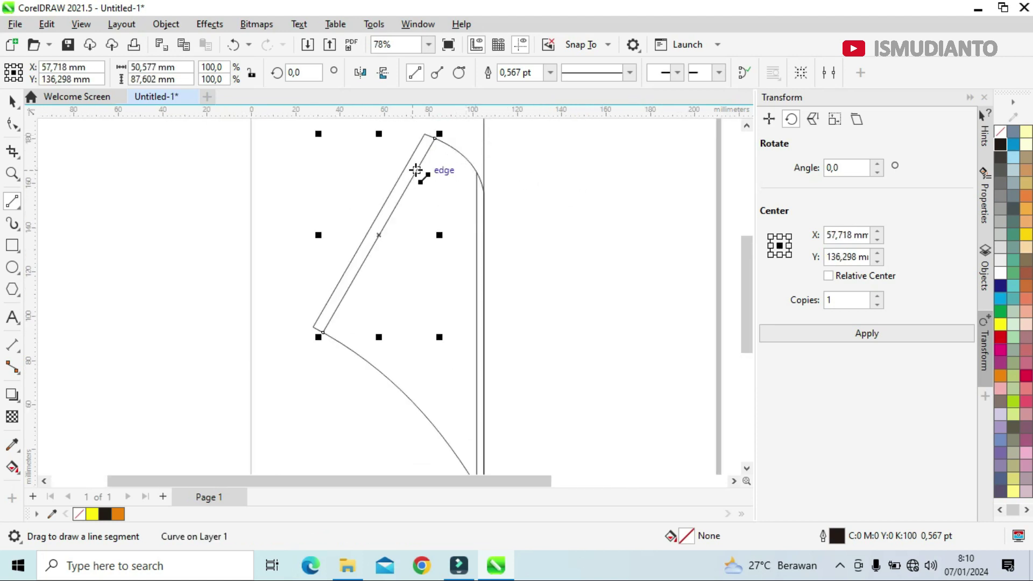
pyautogui.moveTo(417, 169); pyautogui.dragTo(476, 227)
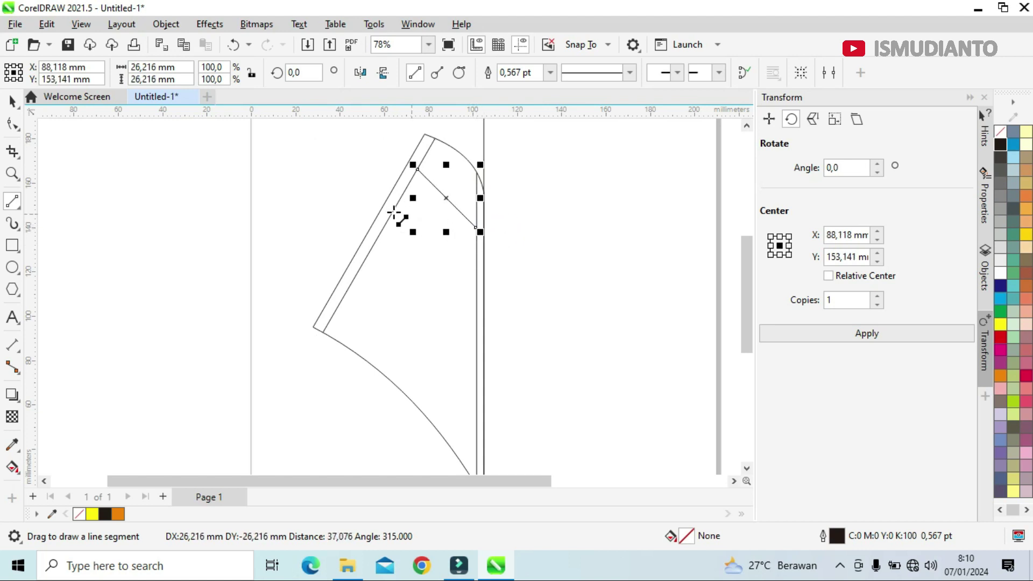
pyautogui.moveTo(395, 210); pyautogui.dragTo(477, 291)
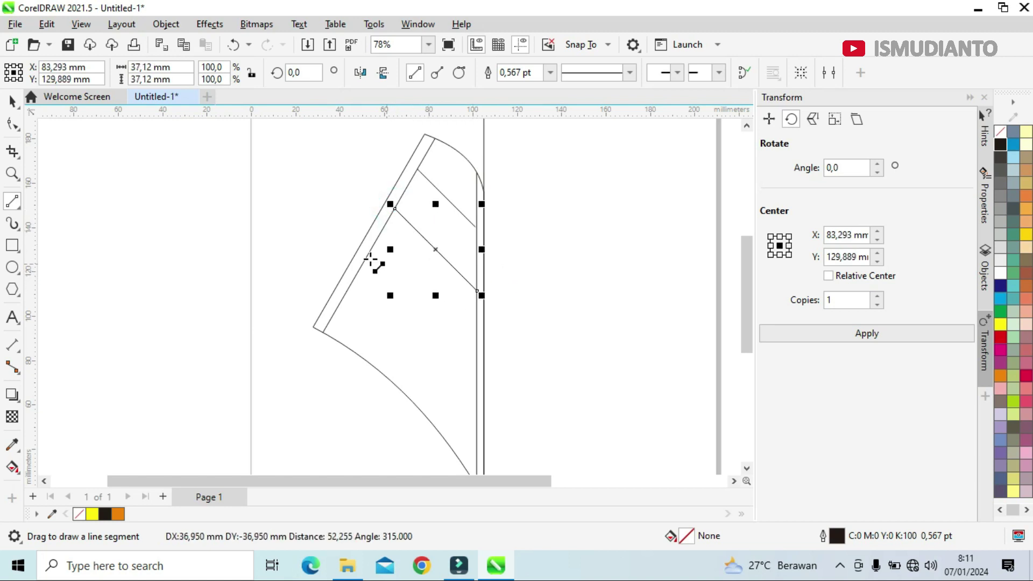
pyautogui.moveTo(368, 260)
pyautogui.mouseDown()
pyautogui.moveTo(475, 341)
pyautogui.moveTo(474, 367)
pyautogui.mouseUp()
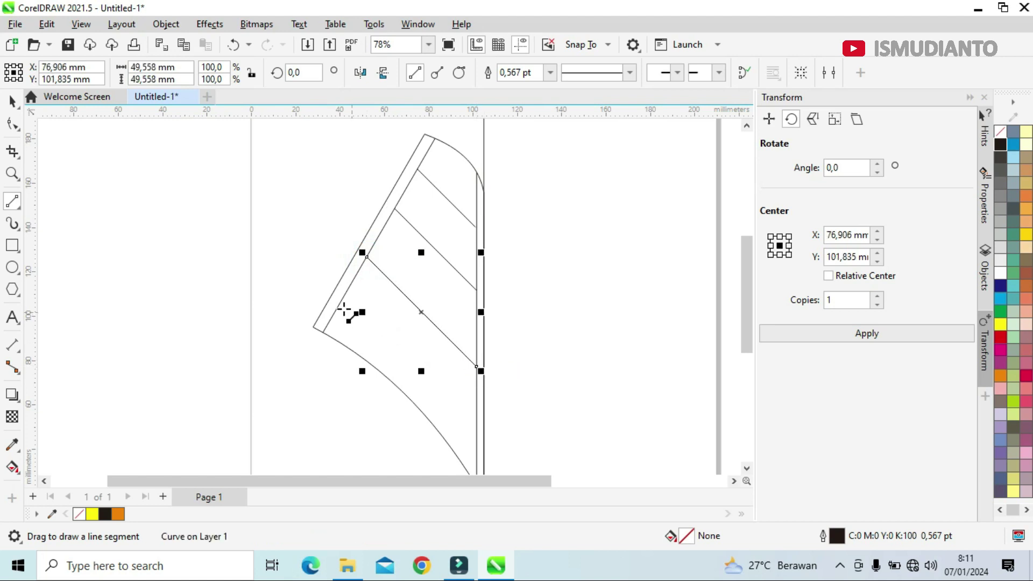
pyautogui.moveTo(342, 302); pyautogui.dragTo(476, 436)
# Convert the lowest inner diagonal to a curve and bow it upward to echo the shape's lower edge.
pyautogui.scroll(-1, 477, 436)
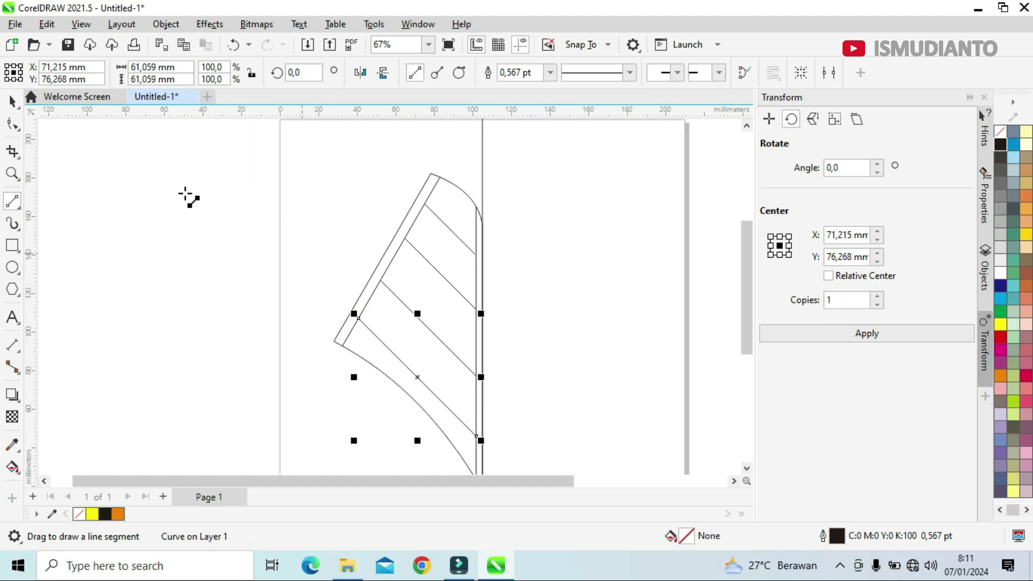
pyautogui.click(18, 125)
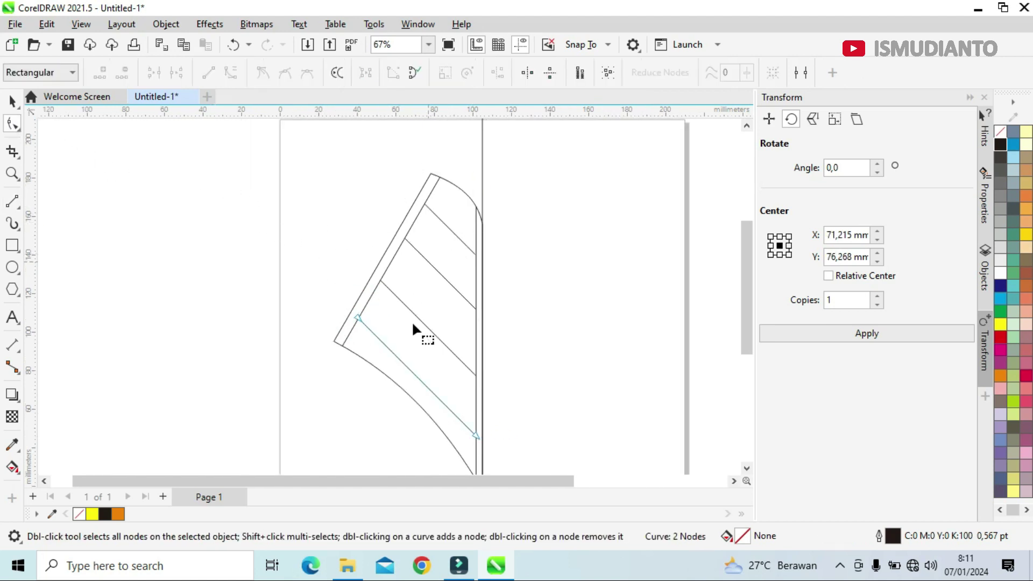
pyautogui.click(407, 366)
pyautogui.click(230, 74)
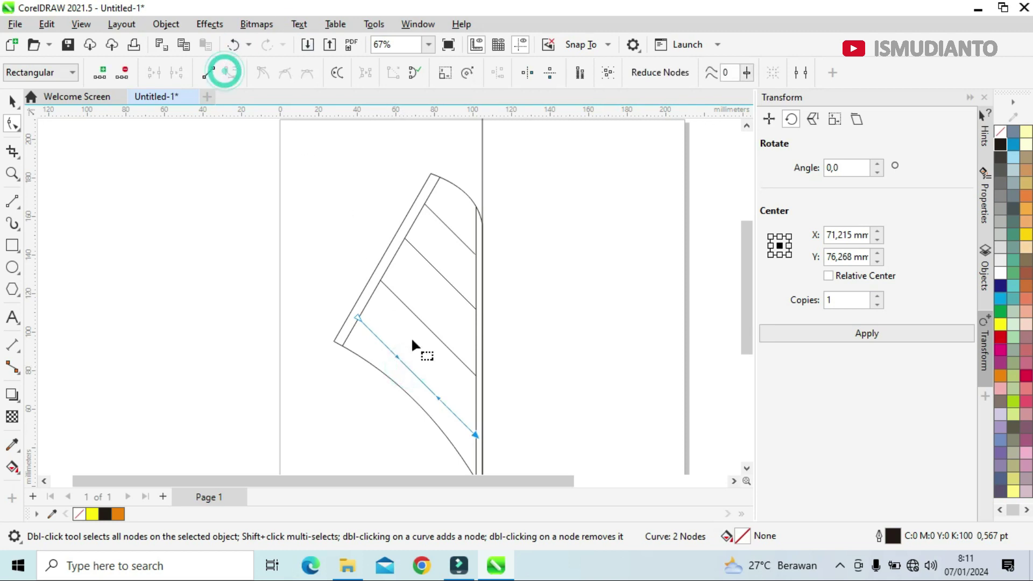
pyautogui.moveTo(410, 367); pyautogui.dragTo(421, 364)
# Convert the second-lowest inner diagonal to a curve and bow it upward like the divider below it.
pyautogui.click(431, 333)
pyautogui.click(429, 328)
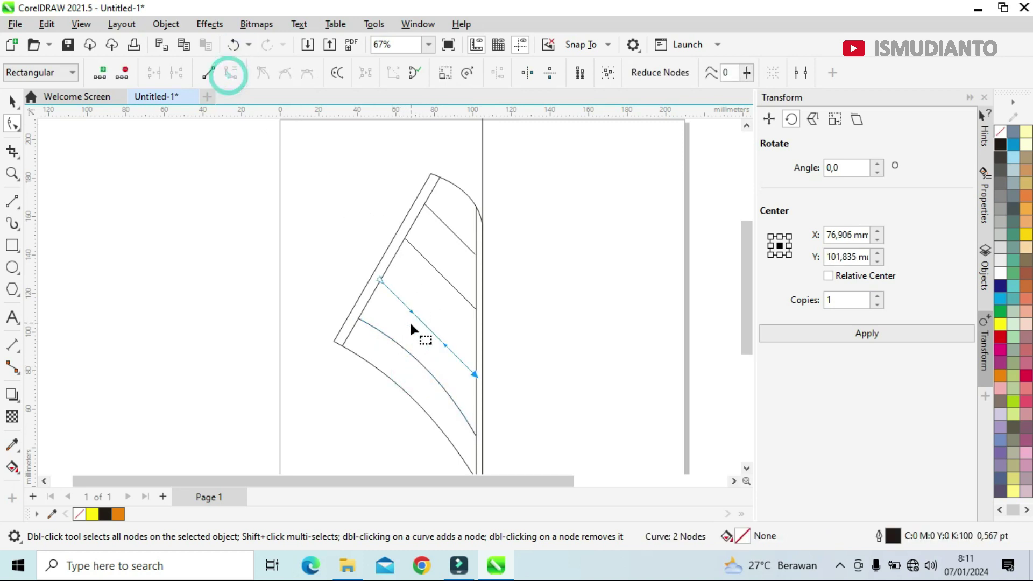
pyautogui.moveTo(424, 323); pyautogui.dragTo(417, 307)
# Convert the second inner diagonal from the shape's upper end to a curve and bow it upward to match the lower dividers.
pyautogui.click(435, 269)
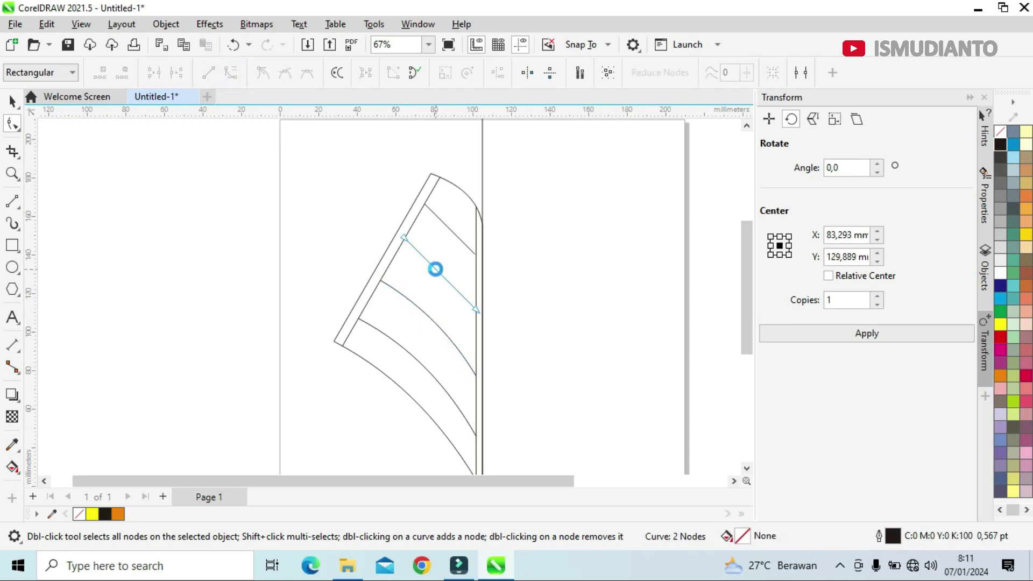
pyautogui.hotkey('ctrl', 'z')
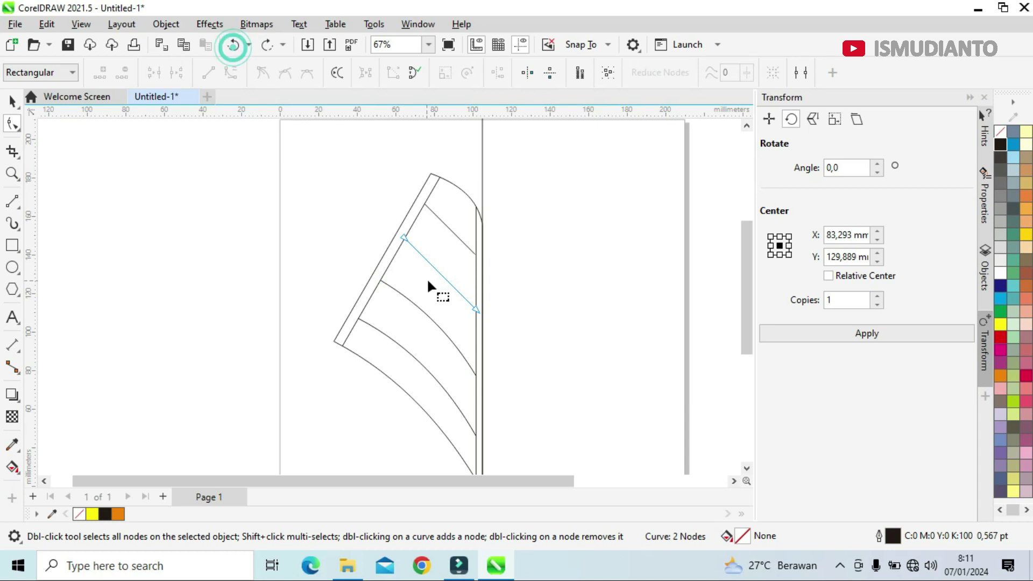
pyautogui.click(441, 274)
pyautogui.click(228, 76)
pyautogui.click(438, 273)
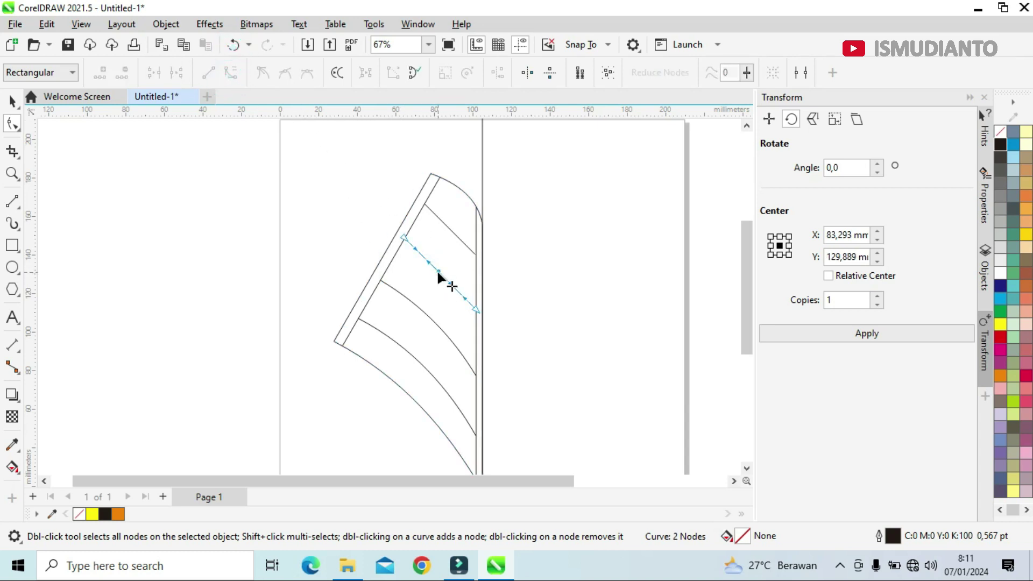
pyautogui.doubleClick(438, 271)
pyautogui.click(233, 45)
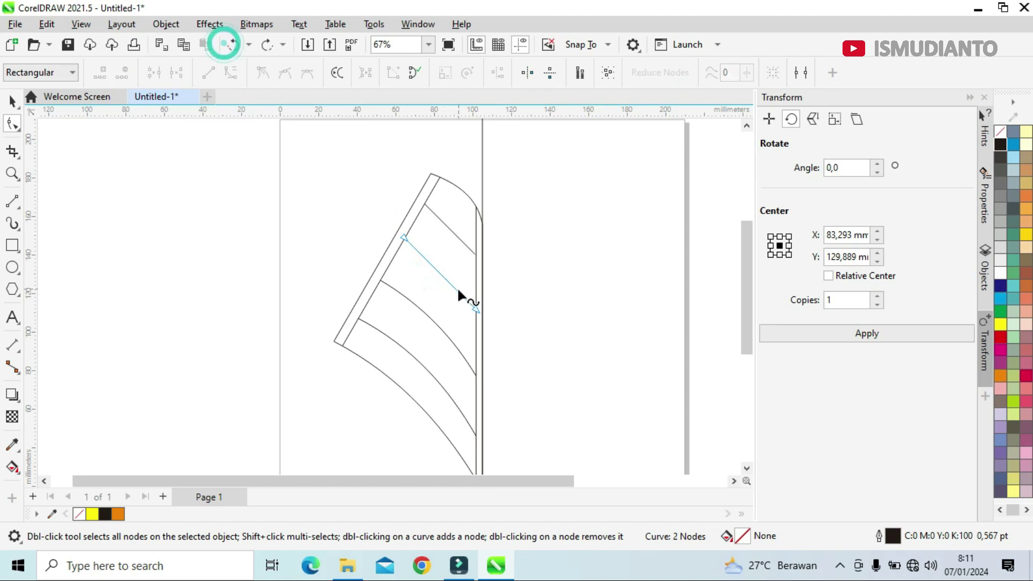
pyautogui.moveTo(438, 273); pyautogui.dragTo(446, 267)
# Convert the uppermost inner diagonal to a curve and bow it upward, echoing the shape's rounded upper edge.
pyautogui.click(449, 229)
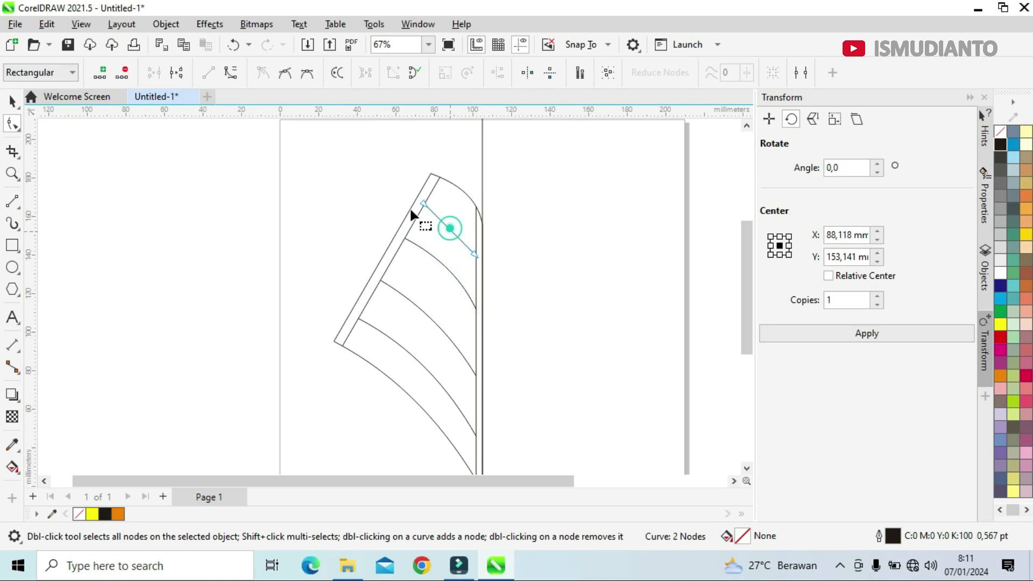
pyautogui.click(231, 73)
pyautogui.scroll(1, 450, 225)
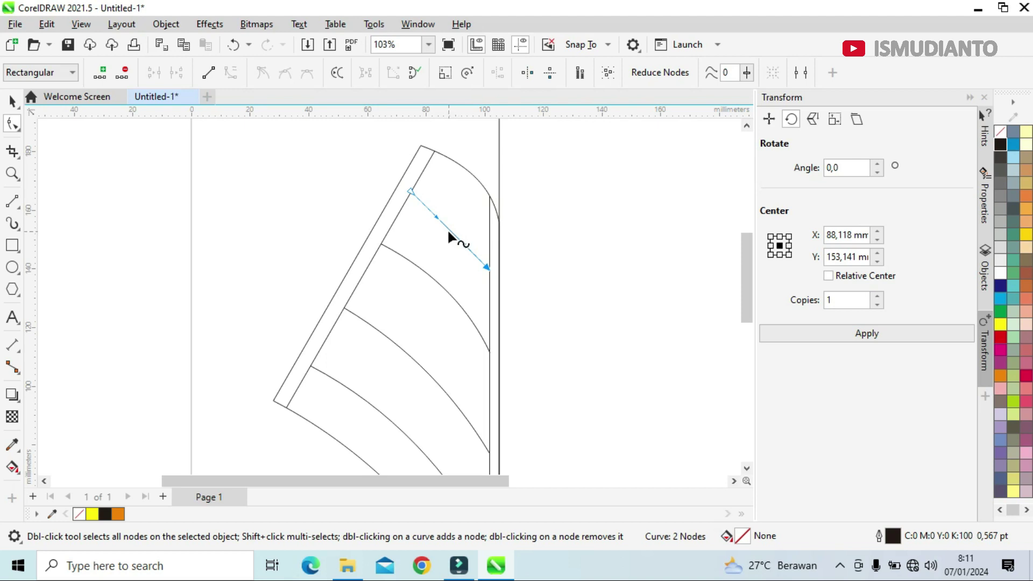
pyautogui.click(448, 229)
pyautogui.click(445, 196)
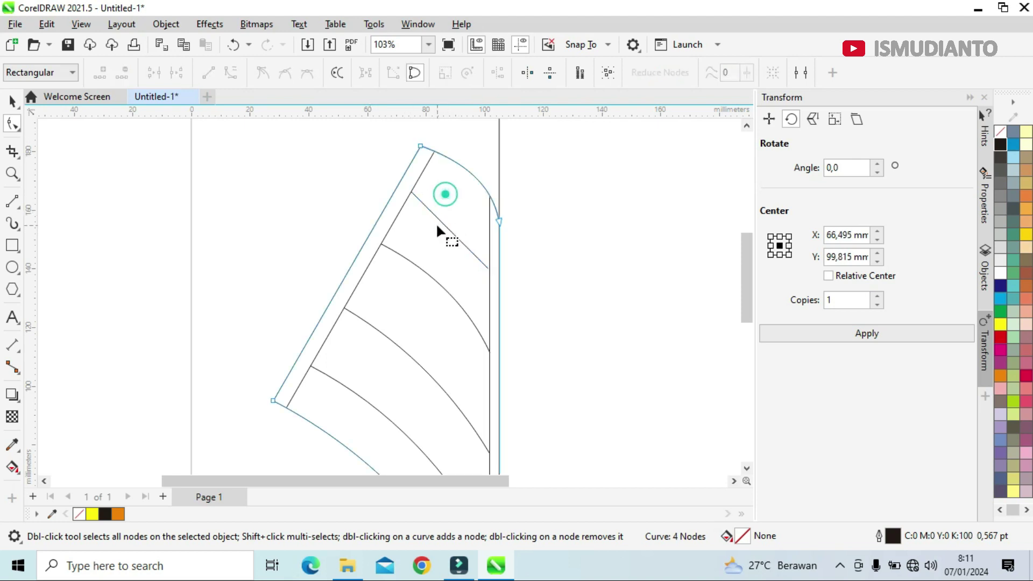
pyautogui.click(446, 225)
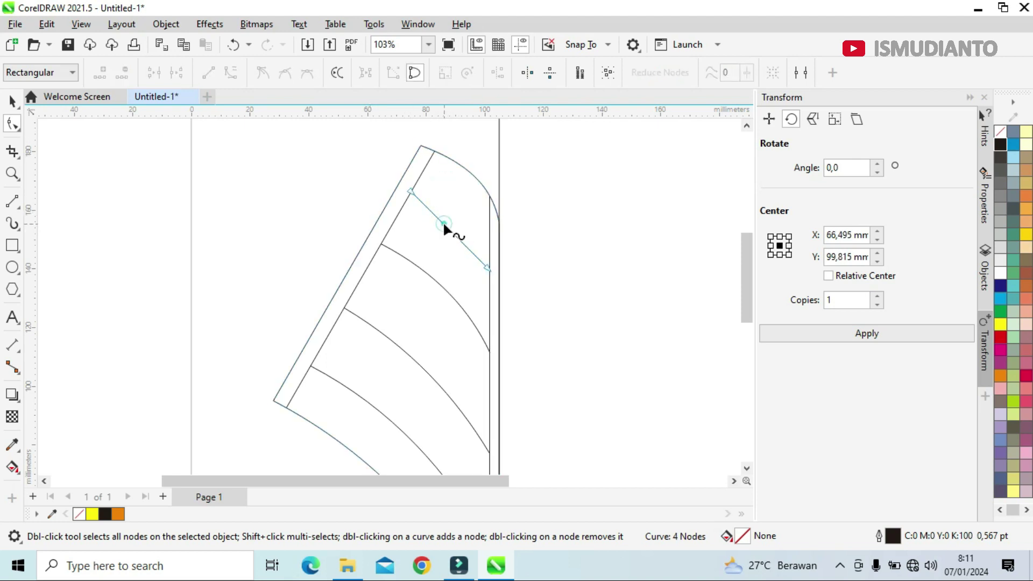
pyautogui.moveTo(446, 226); pyautogui.dragTo(453, 221)
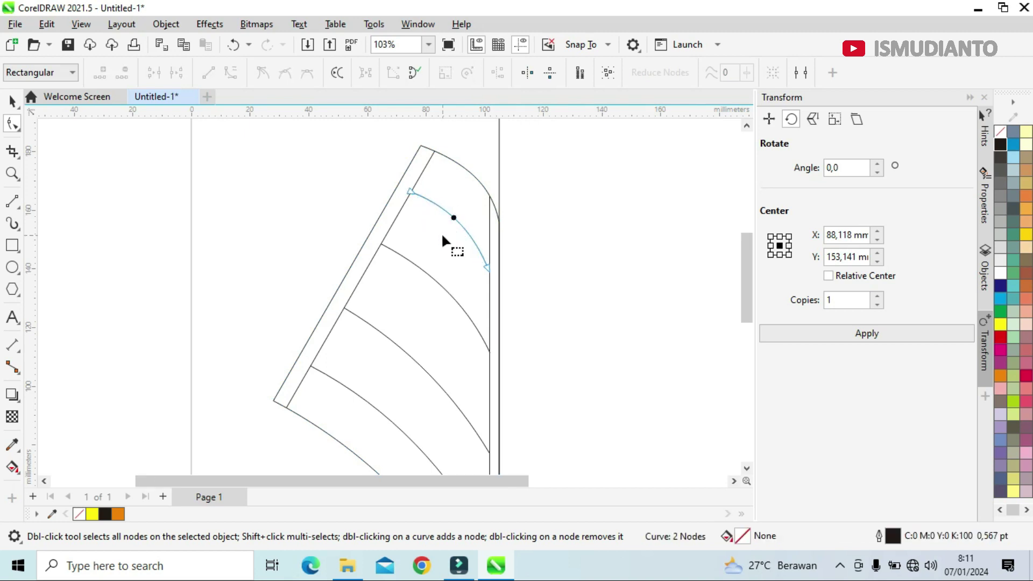
pyautogui.scroll(-3, 440, 231)
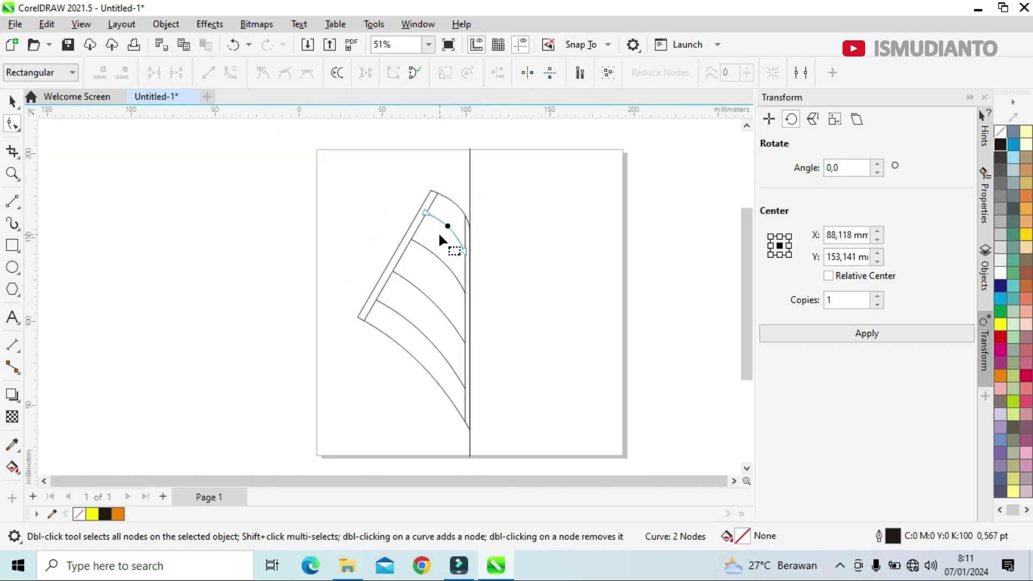
# Delete the inner vertical line beside the centre edge and the inner line parallel to the slanted edge.
pyautogui.click(21, 94)
pyautogui.click(79, 192)
pyautogui.scroll(1, 446, 330)
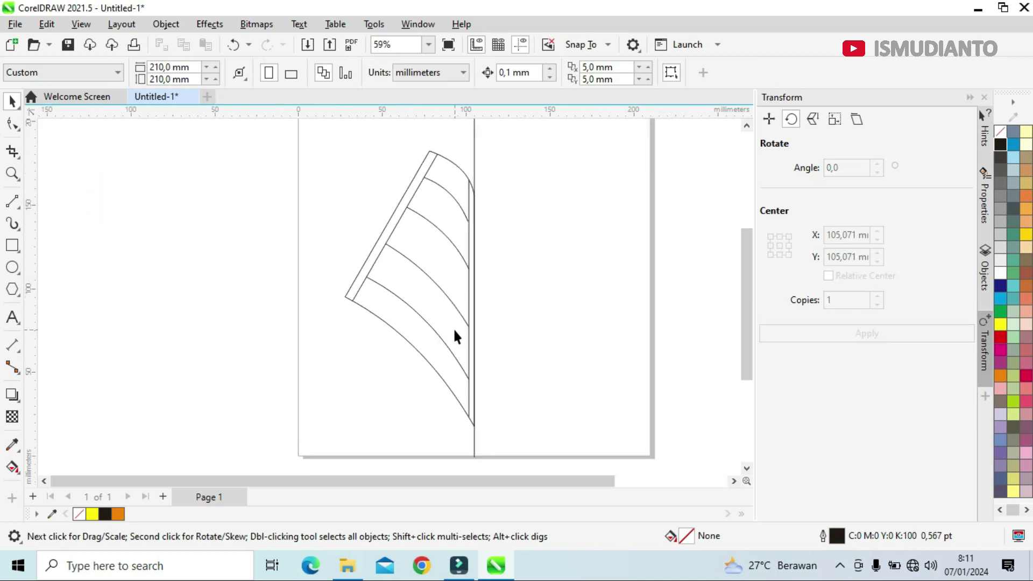
pyautogui.click(469, 349)
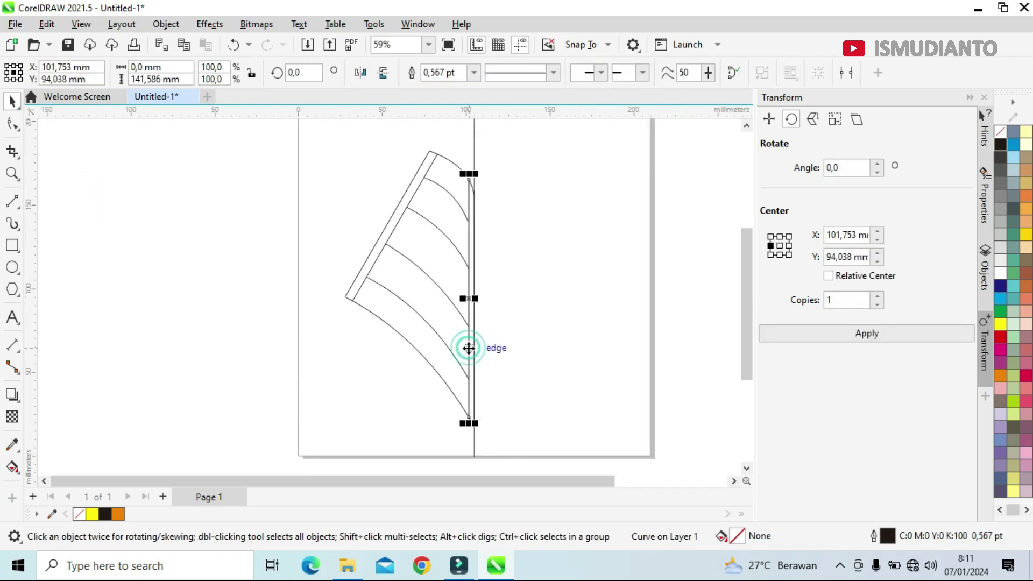
pyautogui.rightClick(468, 348)
pyautogui.click(506, 204)
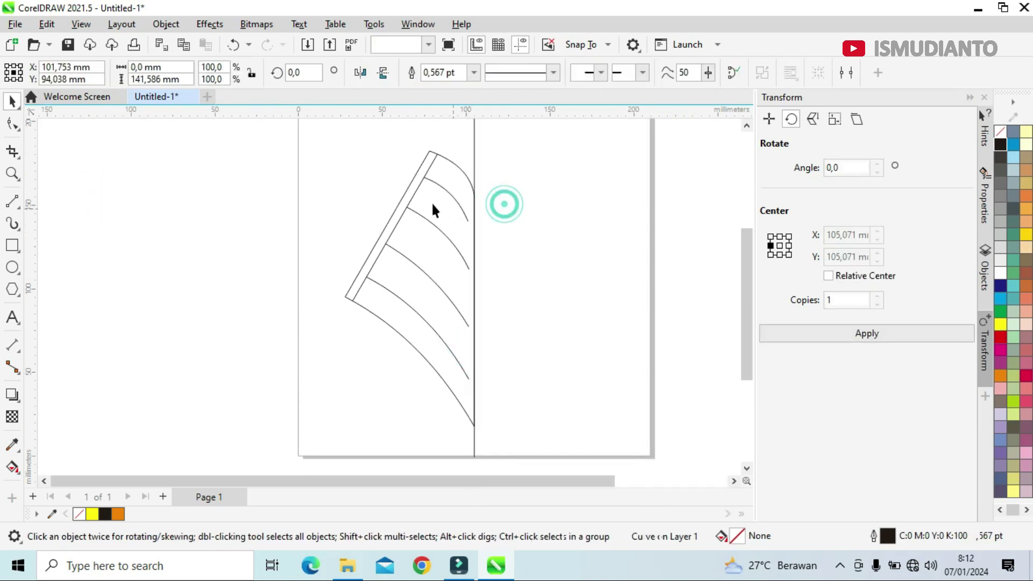
pyautogui.click(419, 188)
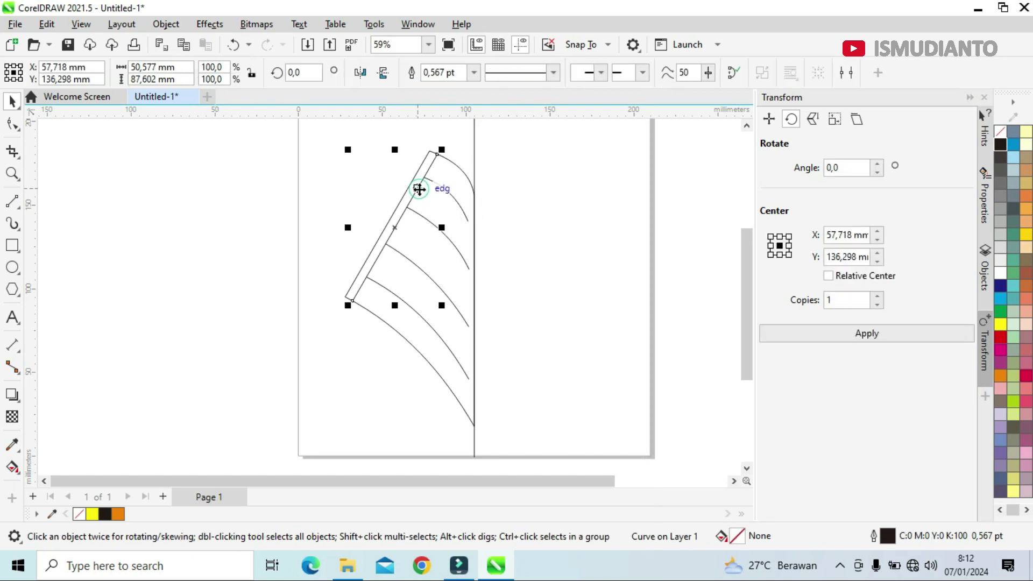
pyautogui.rightClick(420, 189)
pyautogui.click(473, 204)
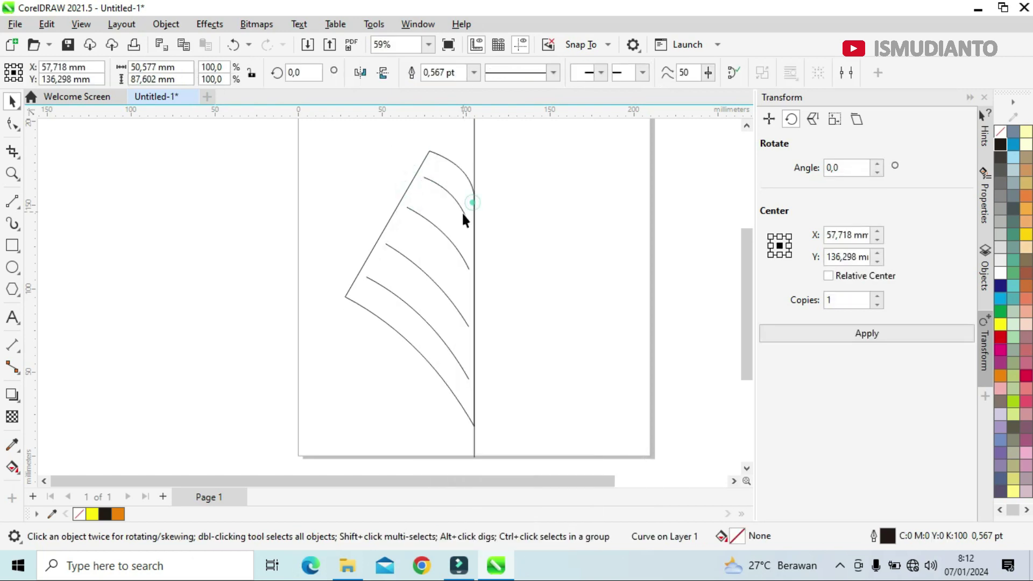
# Select the half shape's outline together with its four curved dividers and fill it with yellow.
pyautogui.scroll(-2, 462, 212)
pyautogui.moveTo(273, 146); pyautogui.dragTo(516, 363)
pyautogui.click(516, 363)
pyautogui.moveTo(429, 211); pyautogui.dragTo(501, 357)
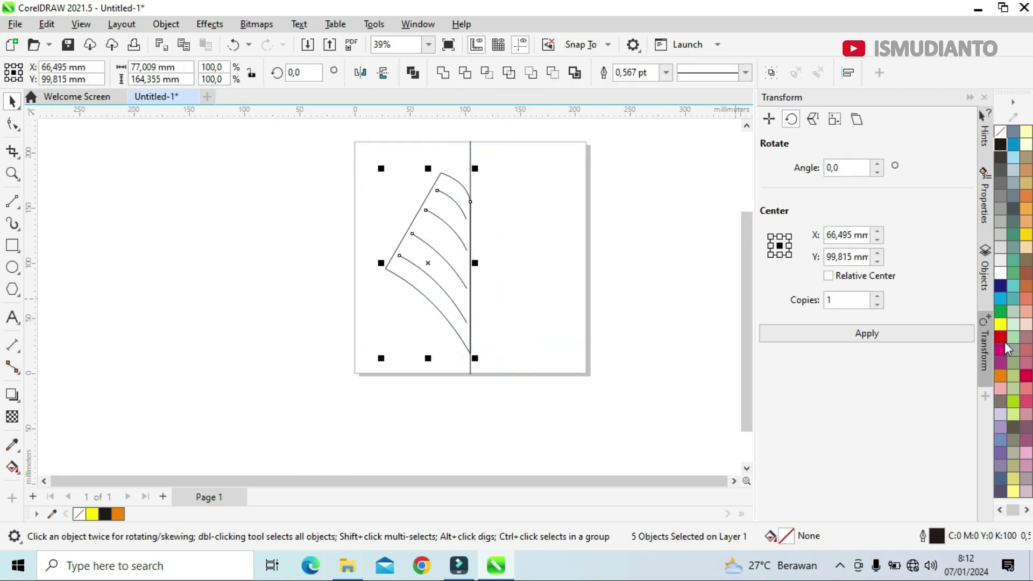
pyautogui.click(999, 325)
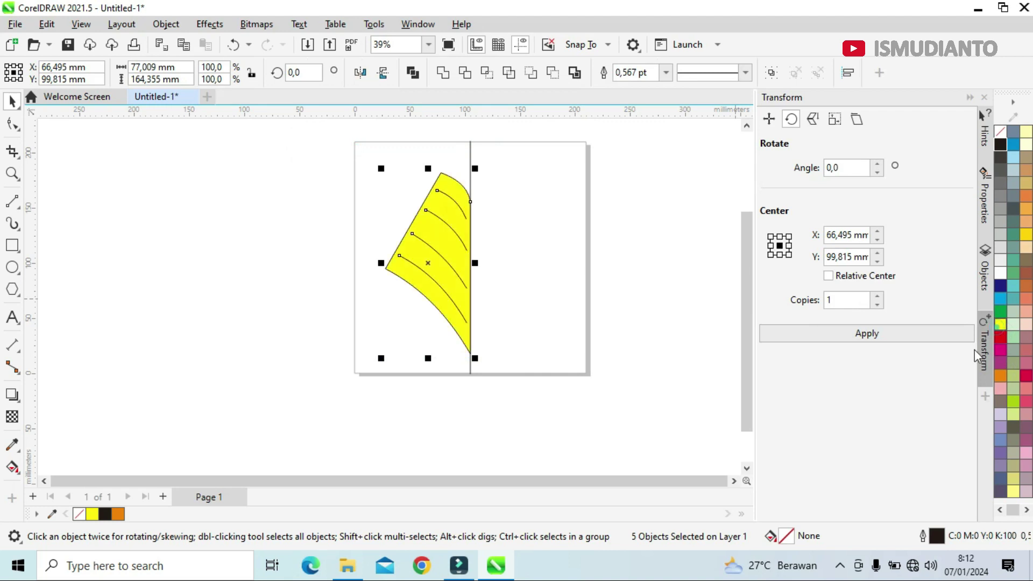
pyautogui.click(339, 305)
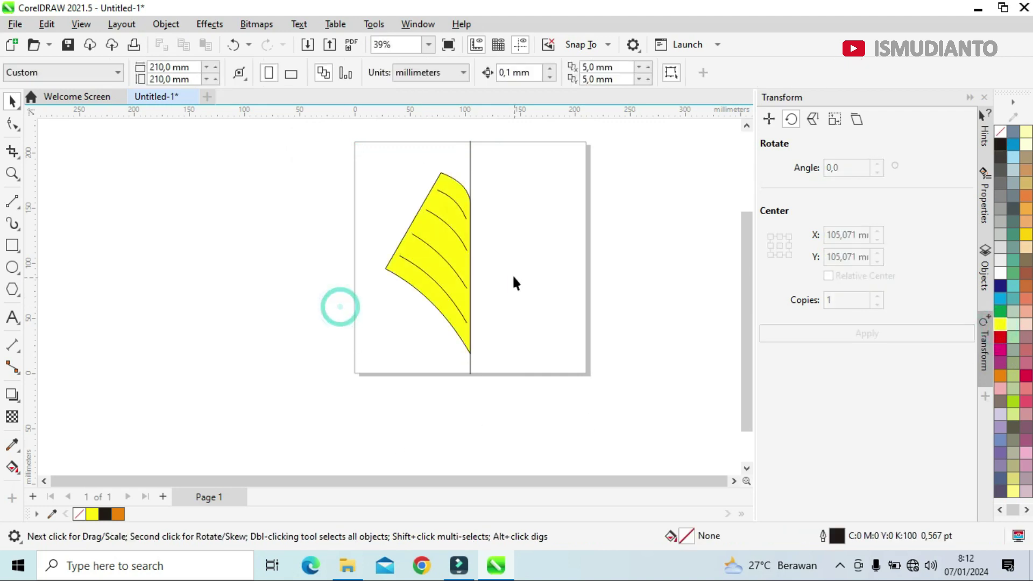
# Draw a closed five-sided shape about 77 mm wide and 95 mm high beneath the yellow shape, reaching the page's lower edge at the centre line.
pyautogui.scroll(3, 458, 245)
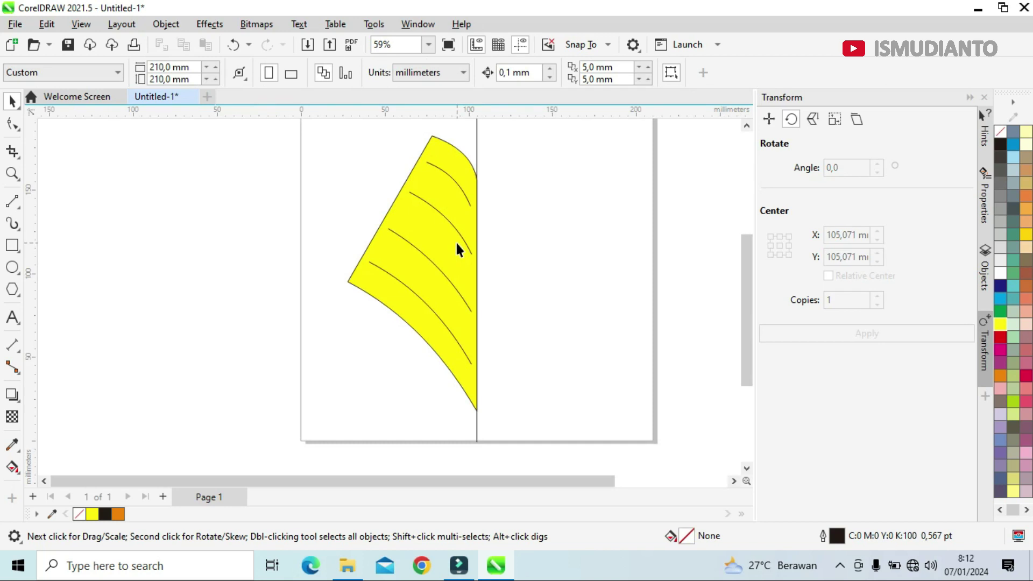
pyautogui.scroll(-1, 456, 246)
pyautogui.click(12, 201)
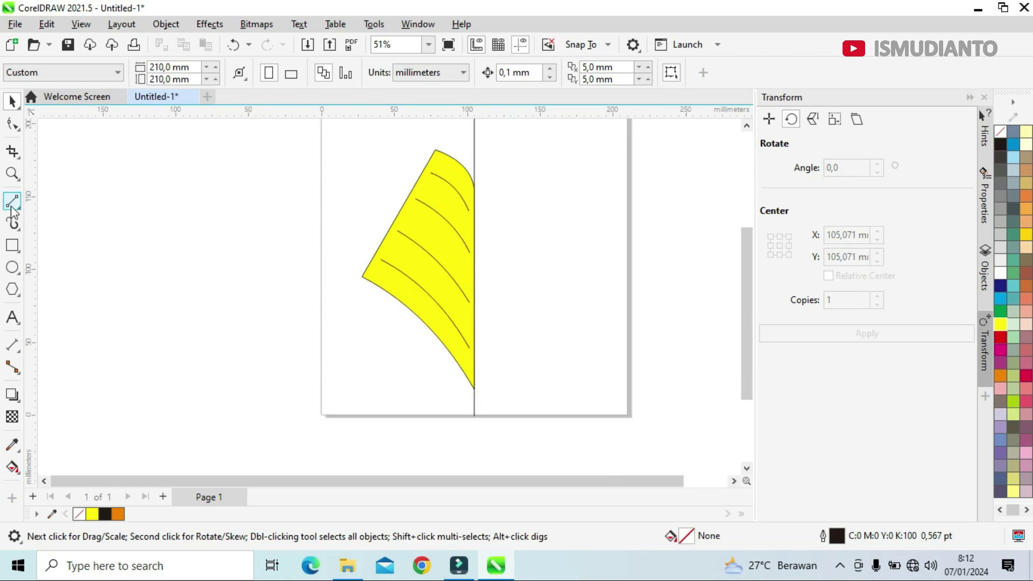
pyautogui.scroll(2, 396, 372)
pyautogui.click(356, 255)
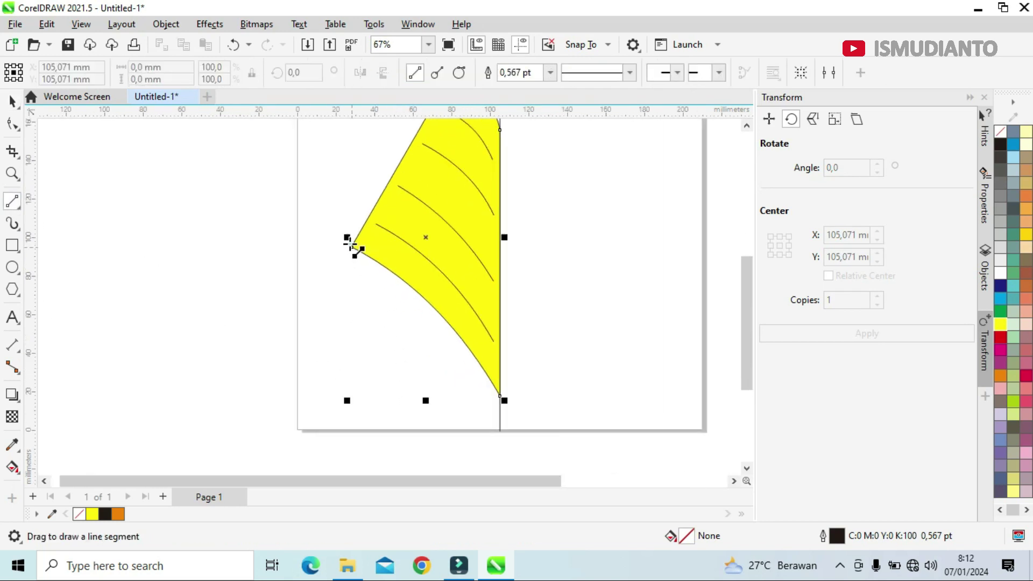
pyautogui.moveTo(352, 247); pyautogui.dragTo(499, 397)
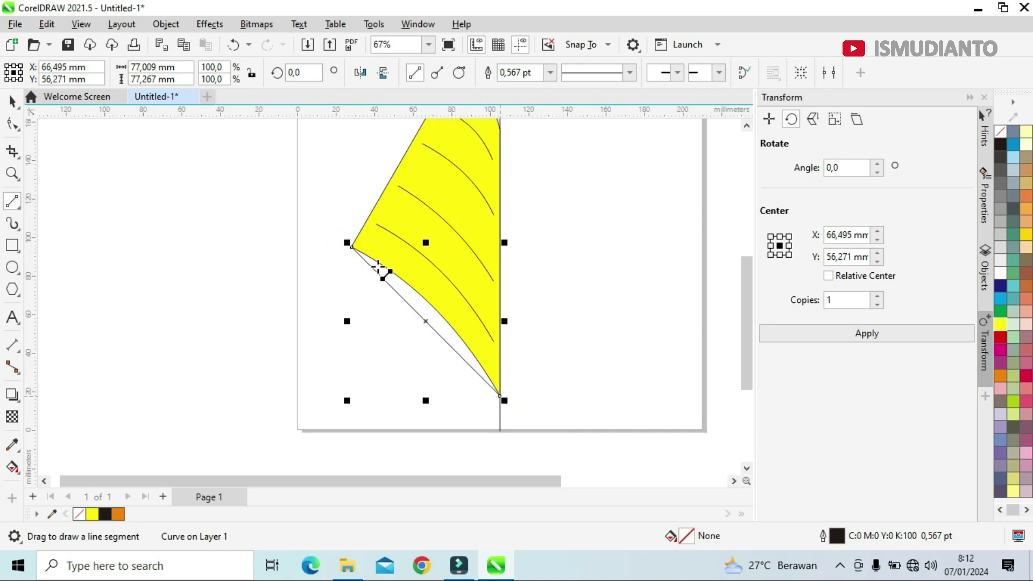
pyautogui.moveTo(352, 247); pyautogui.dragTo(501, 432)
pyautogui.scroll(3, 502, 433)
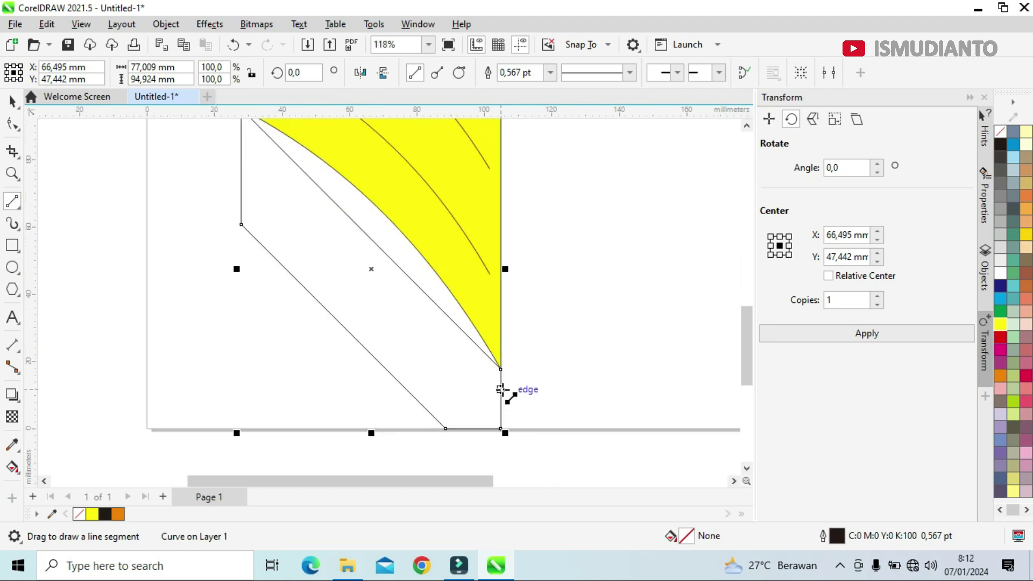
pyautogui.moveTo(501, 369); pyautogui.dragTo(501, 429)
pyautogui.scroll(-4, 499, 429)
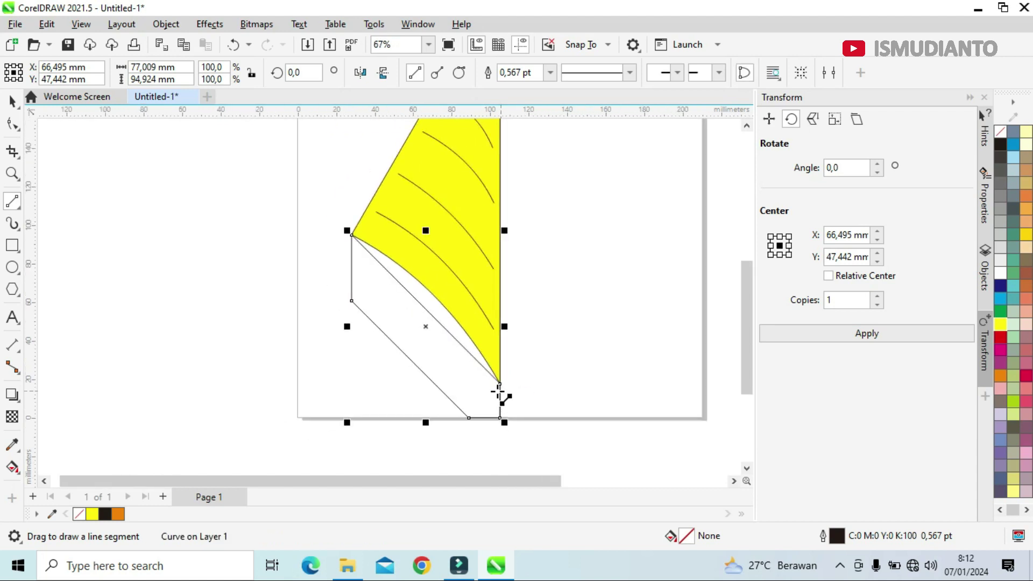
# Convert the new shape's upper diagonal to a curve and bow it to follow the yellow shape's lower edge.
pyautogui.click(12, 127)
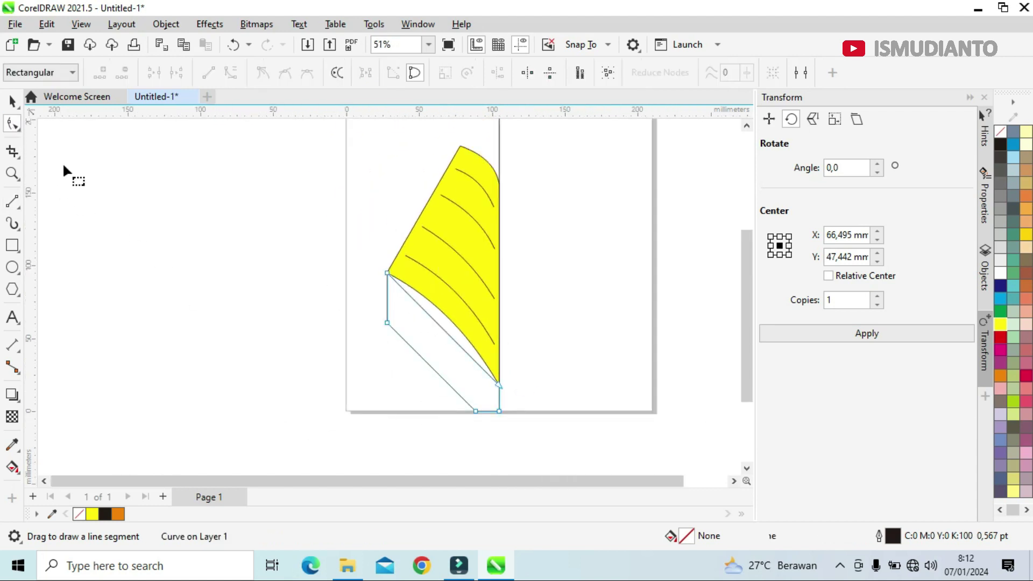
pyautogui.click(434, 319)
pyautogui.click(230, 73)
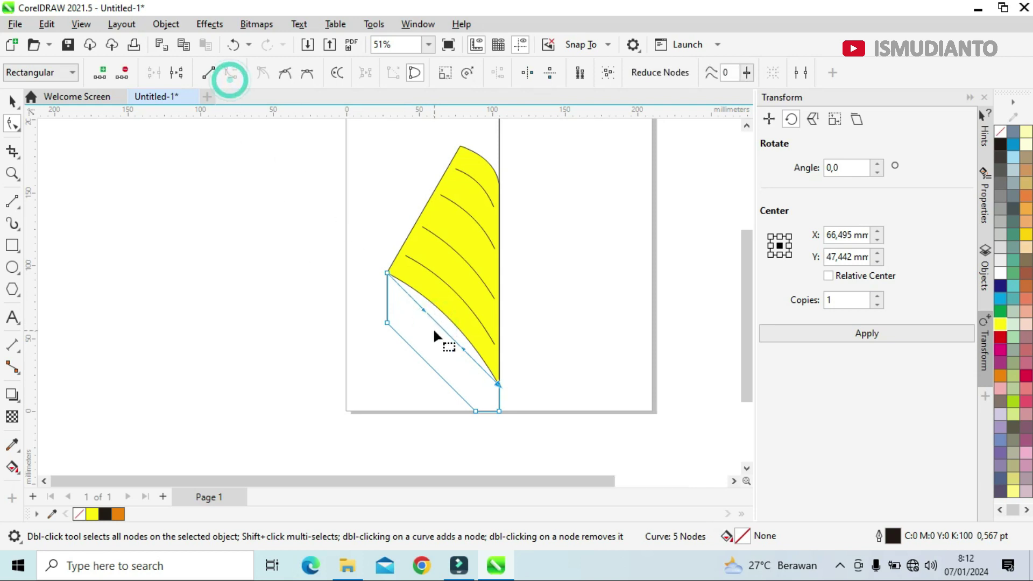
pyautogui.scroll(2, 438, 328)
pyautogui.moveTo(441, 319); pyautogui.dragTo(453, 309)
# Convert the new shape's lower diagonal to a curve and bow it inward, roughly parallel to its upper edge.
pyautogui.click(433, 389)
pyautogui.click(236, 73)
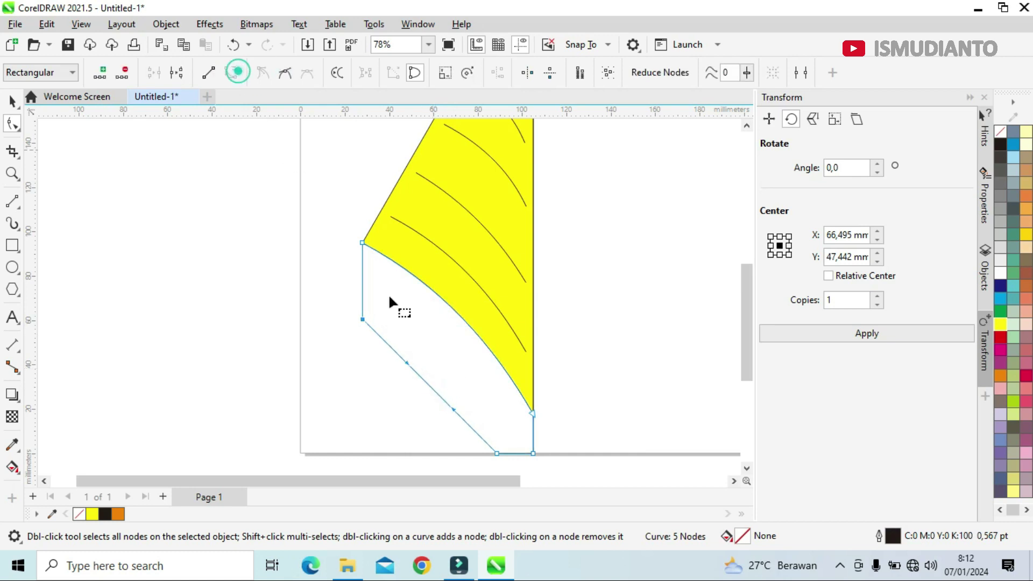
pyautogui.moveTo(430, 388); pyautogui.dragTo(443, 378)
pyautogui.scroll(-2, 429, 371)
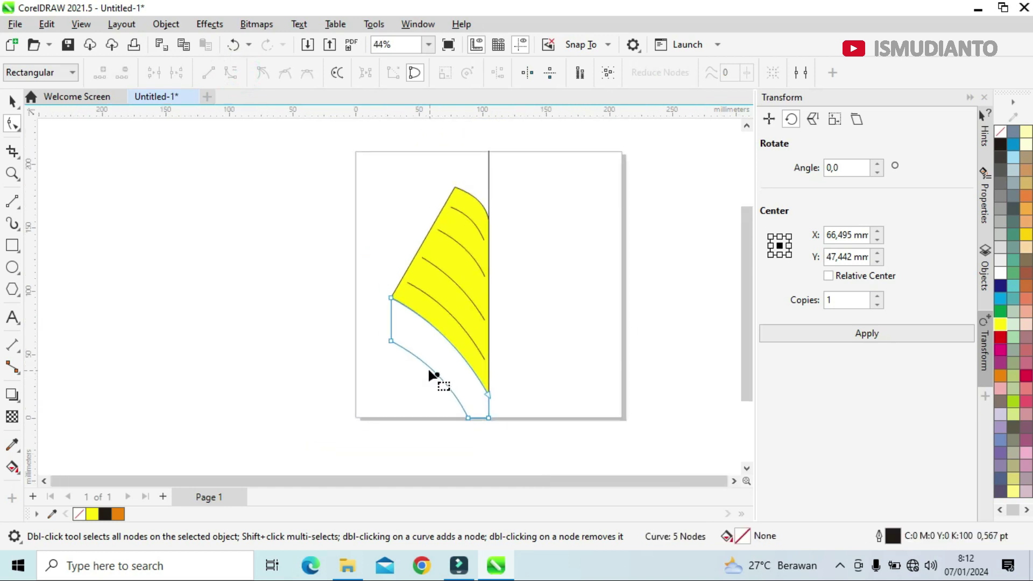
# Fill the lower five-sided shape with yellow and deselect it.
pyautogui.click(12, 102)
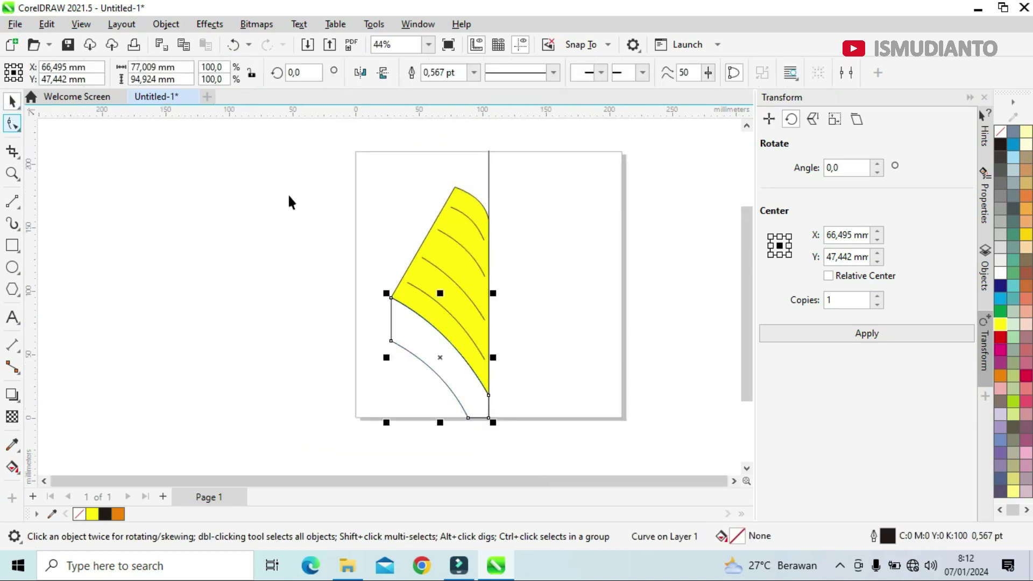
pyautogui.click(1000, 323)
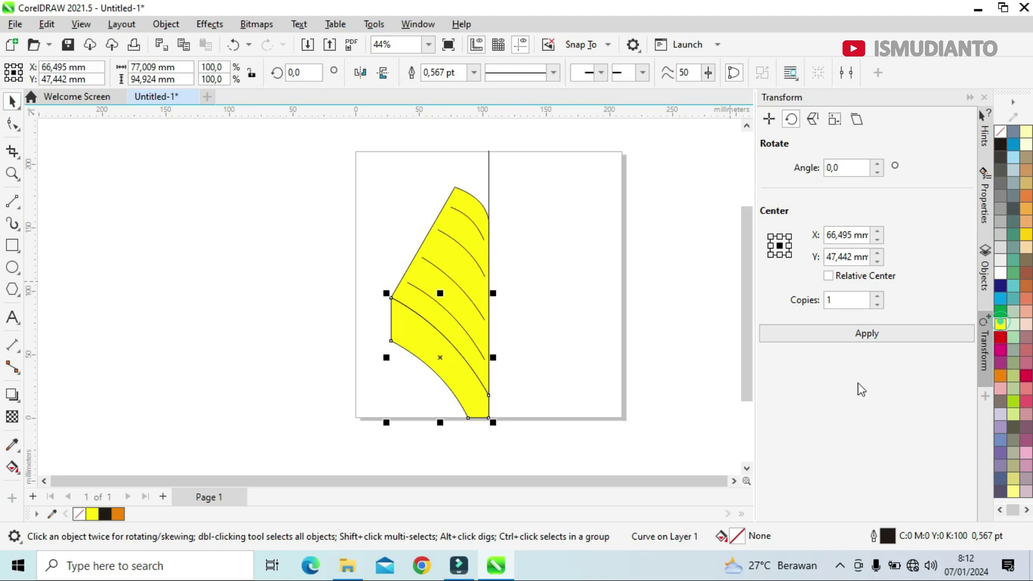
pyautogui.click(323, 347)
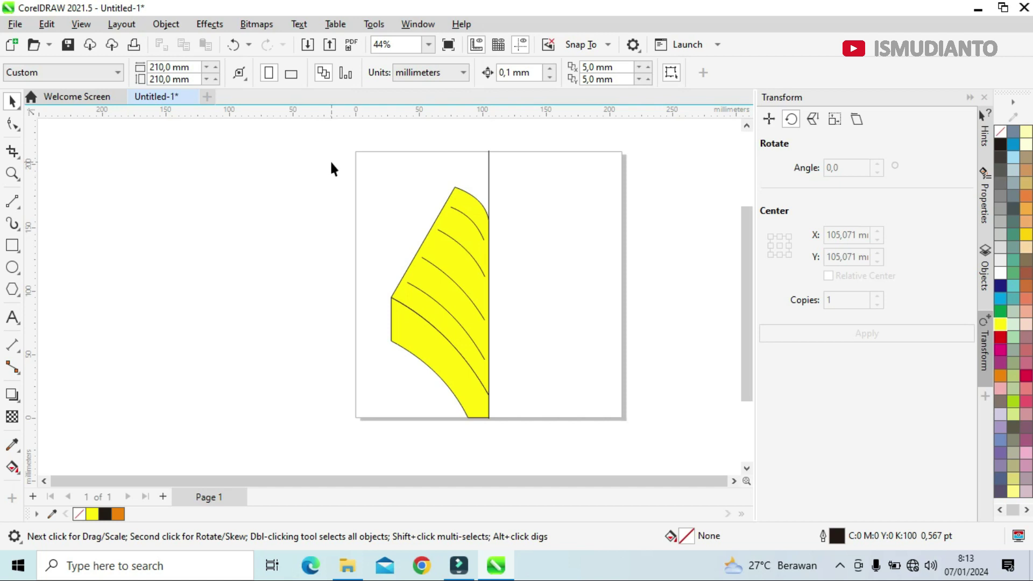
# Make mirrored copies of the upper yellow shape with its dividers and of the lower yellow shape across the vertical centre line.
pyautogui.moveTo(313, 155); pyautogui.dragTo(550, 402)
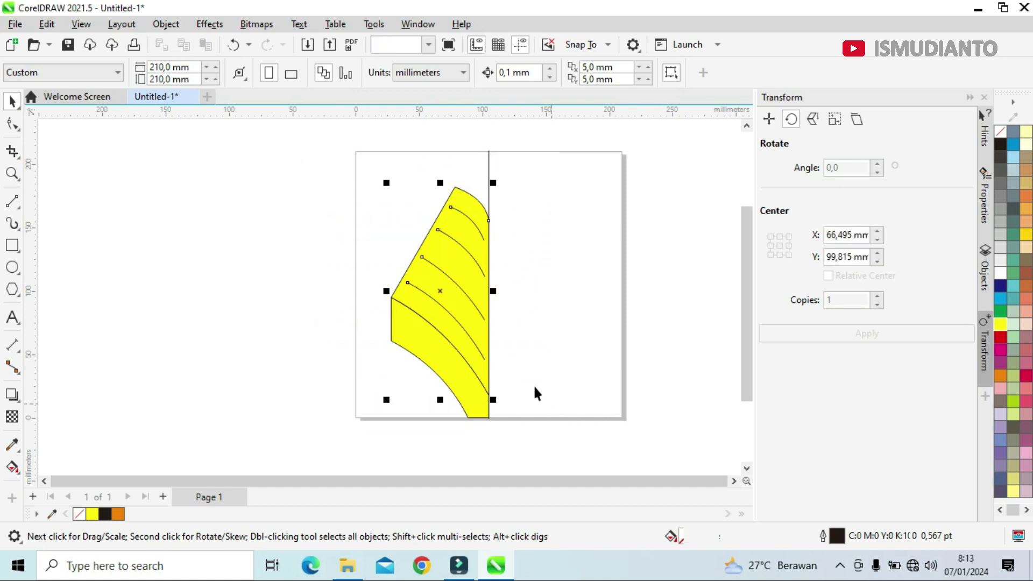
pyautogui.moveTo(386, 290); pyautogui.dragTo(533, 308)
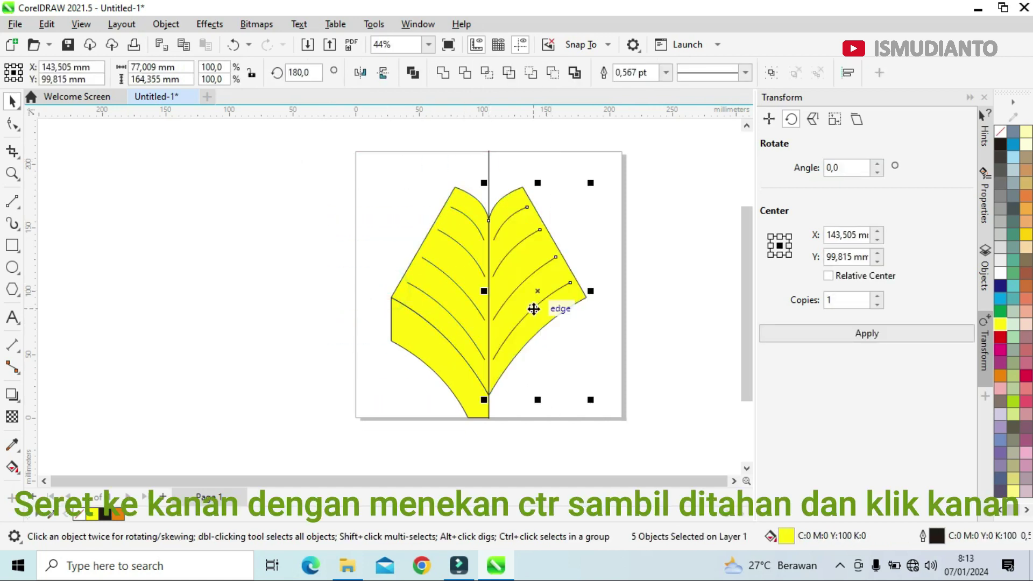
pyautogui.click(439, 397)
pyautogui.click(434, 347)
pyautogui.moveTo(385, 356); pyautogui.dragTo(521, 372)
pyautogui.rightClick(521, 372)
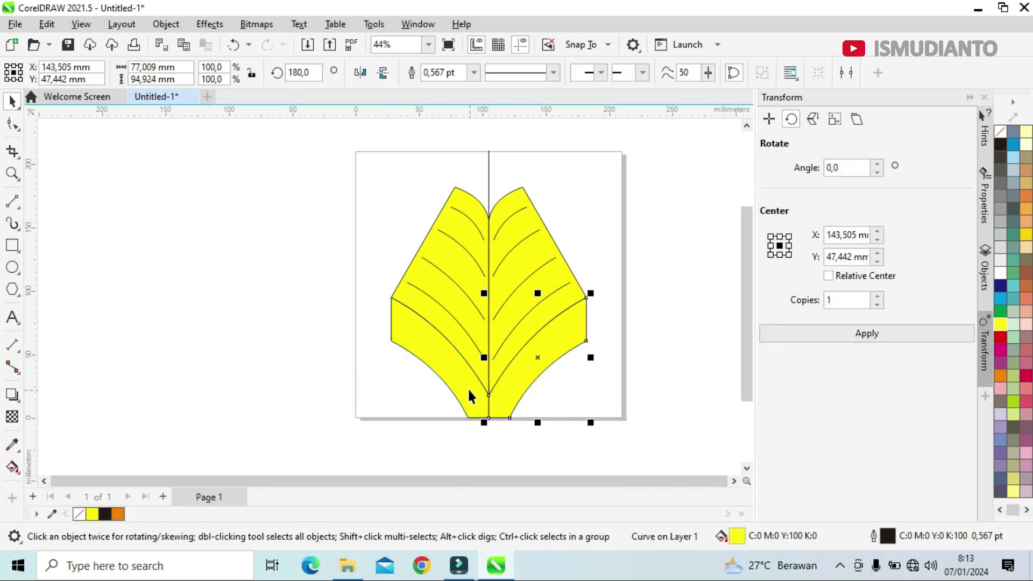
# Weld the two mirrored lower yellow halves into a single shape and deselect it.
pyautogui.keyDown('shift'); pyautogui.click(469, 390); pyautogui.keyUp('shift')
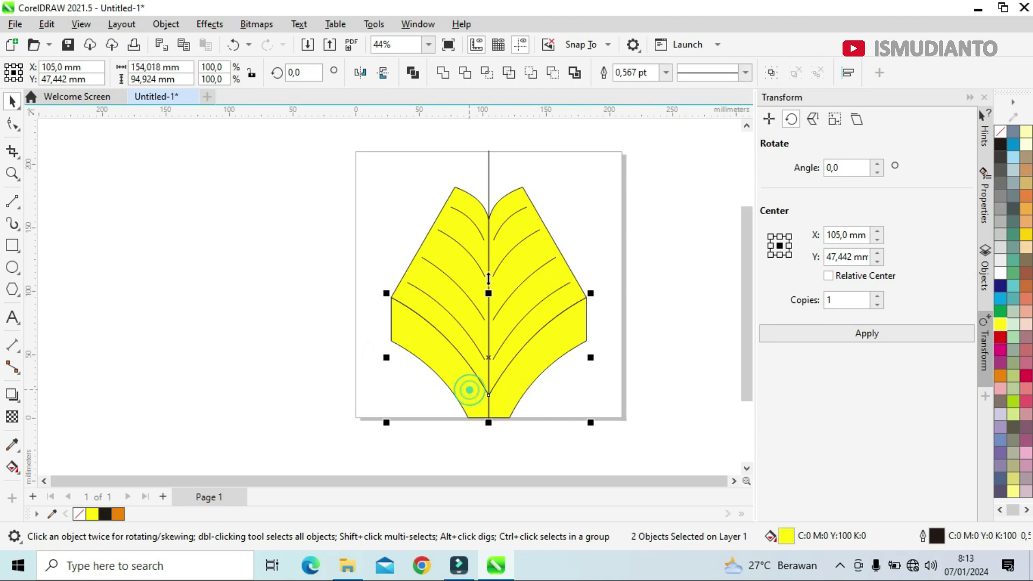
pyautogui.click(444, 73)
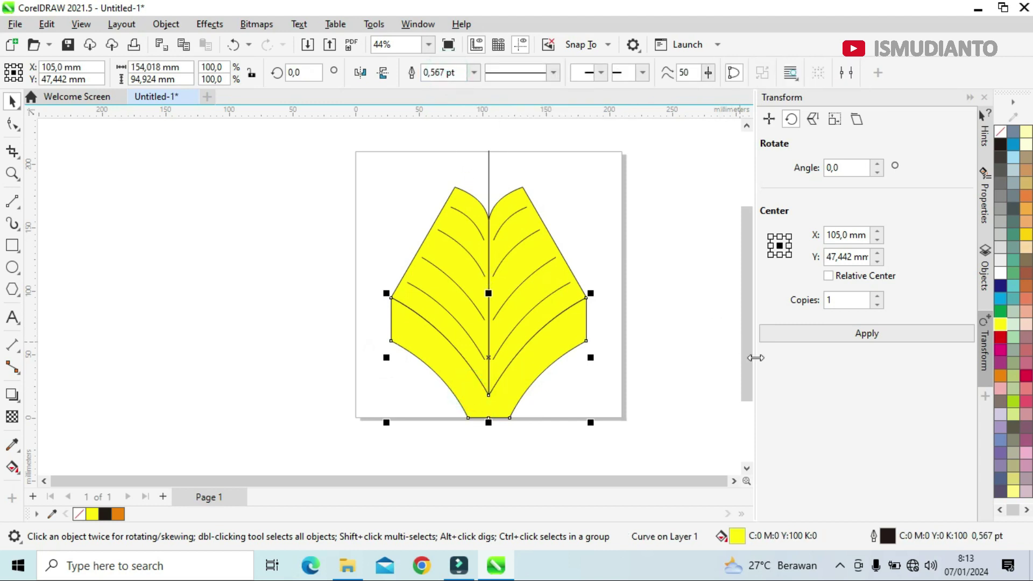
pyautogui.scroll(-1, 753, 363)
pyautogui.scroll(-5, 756, 368)
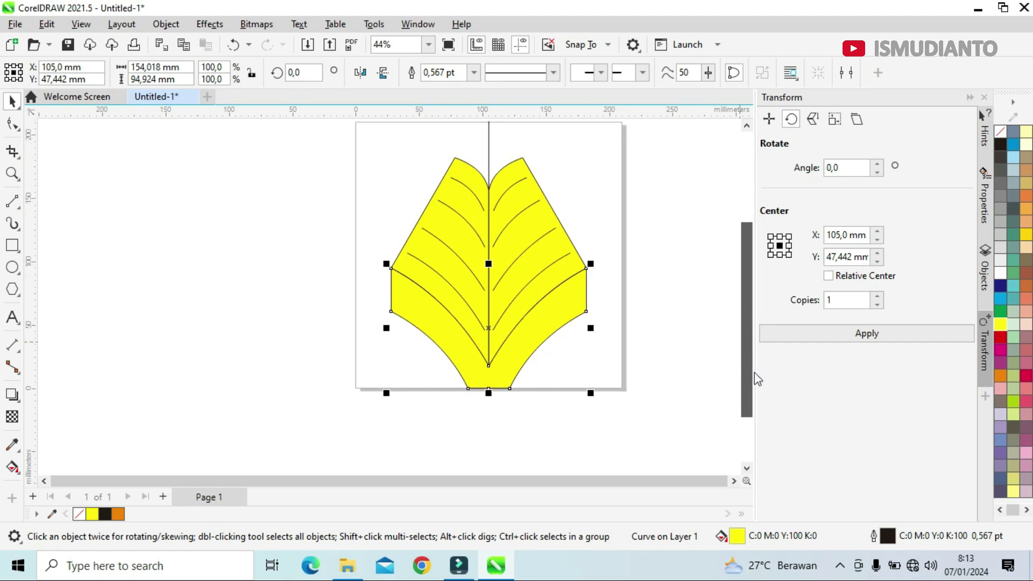
pyautogui.click(597, 408)
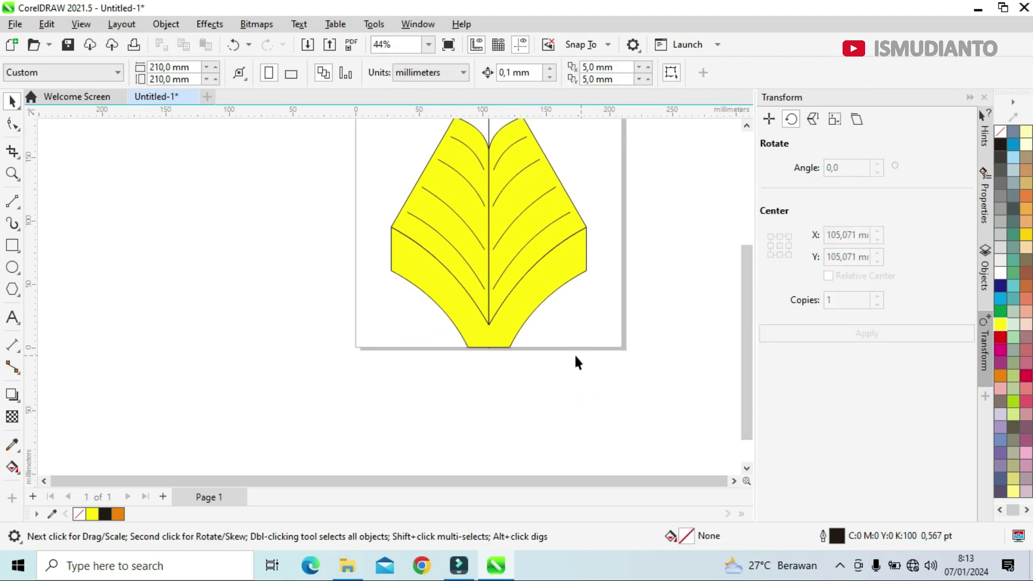
pyautogui.click(7, 203)
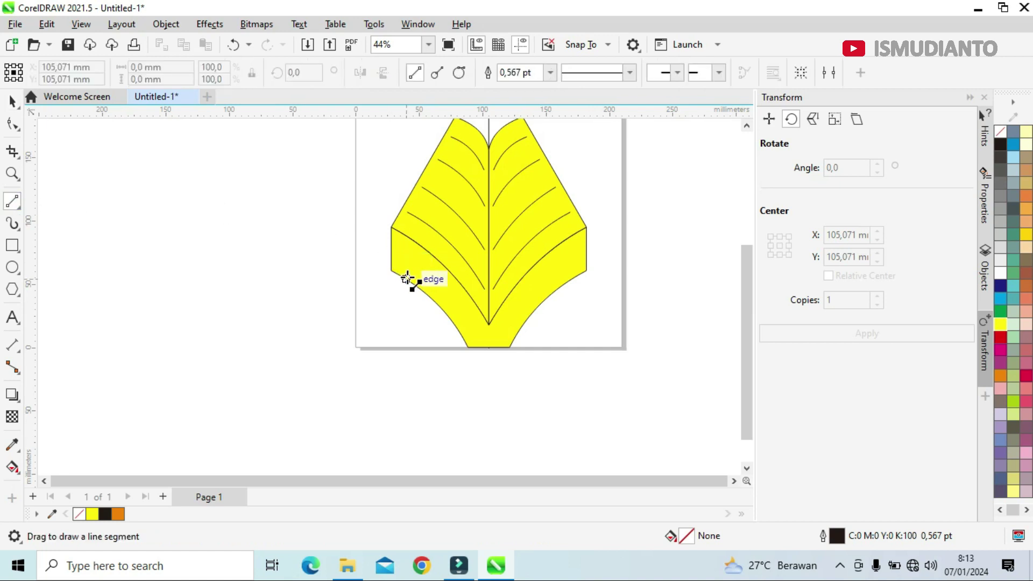
pyautogui.scroll(1, 402, 280)
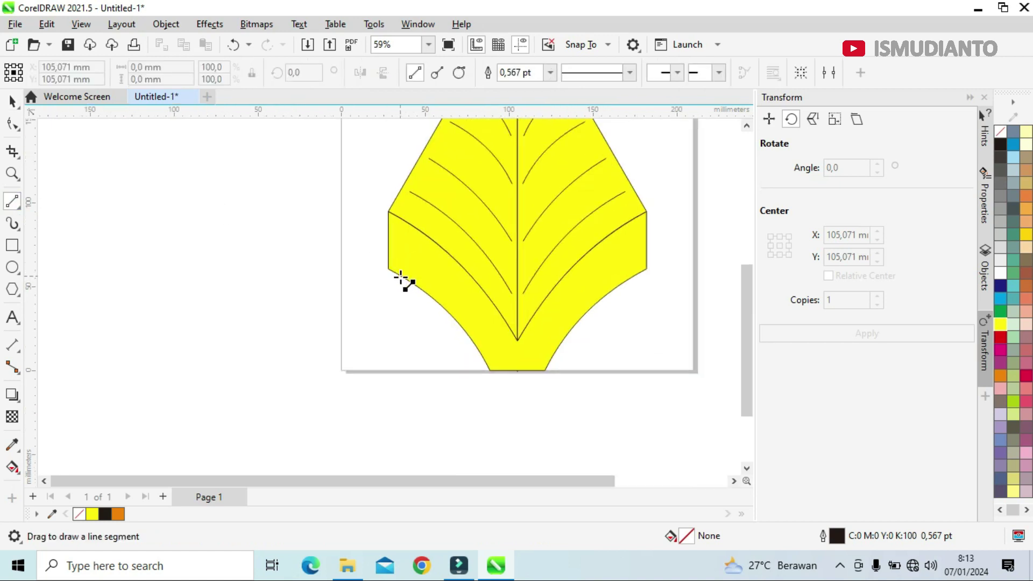
pyautogui.click(380, 260)
pyautogui.click(387, 269)
pyautogui.moveTo(367, 258); pyautogui.dragTo(524, 405)
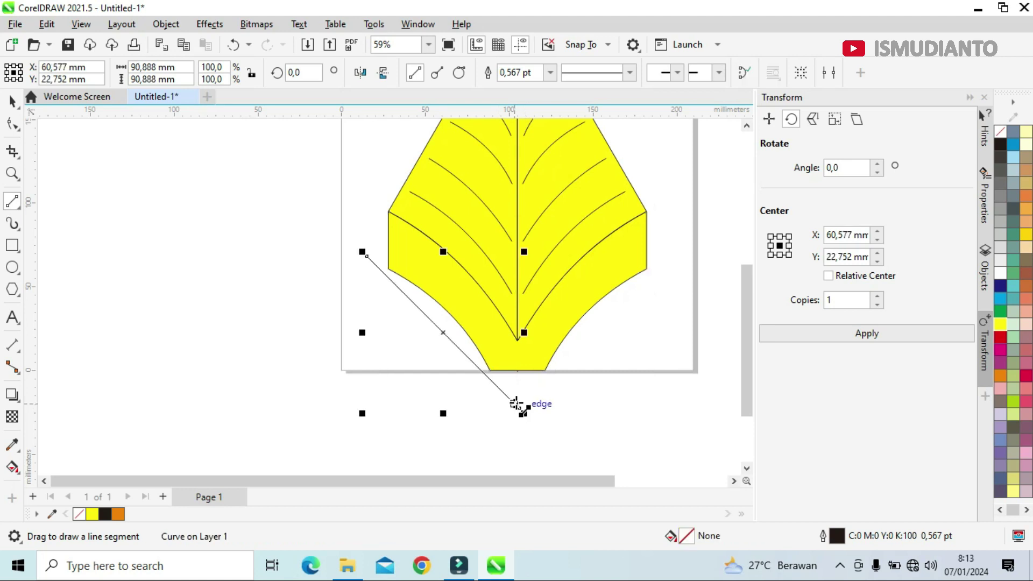
pyautogui.scroll(-2, 522, 404)
pyautogui.click(233, 44)
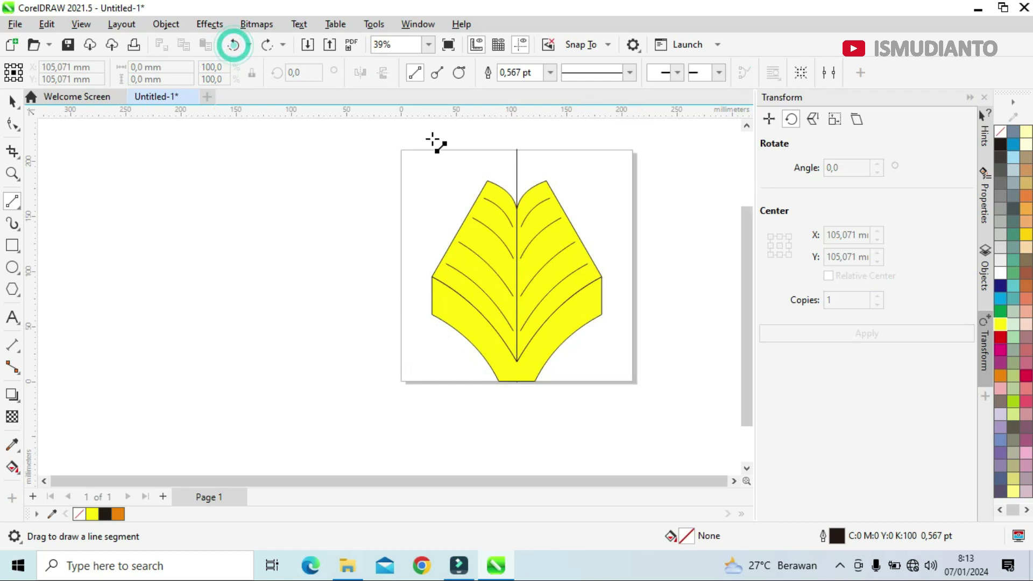
# Extend the vertical centre line downward below the page to a total length of about 286 mm.
pyautogui.press('space')
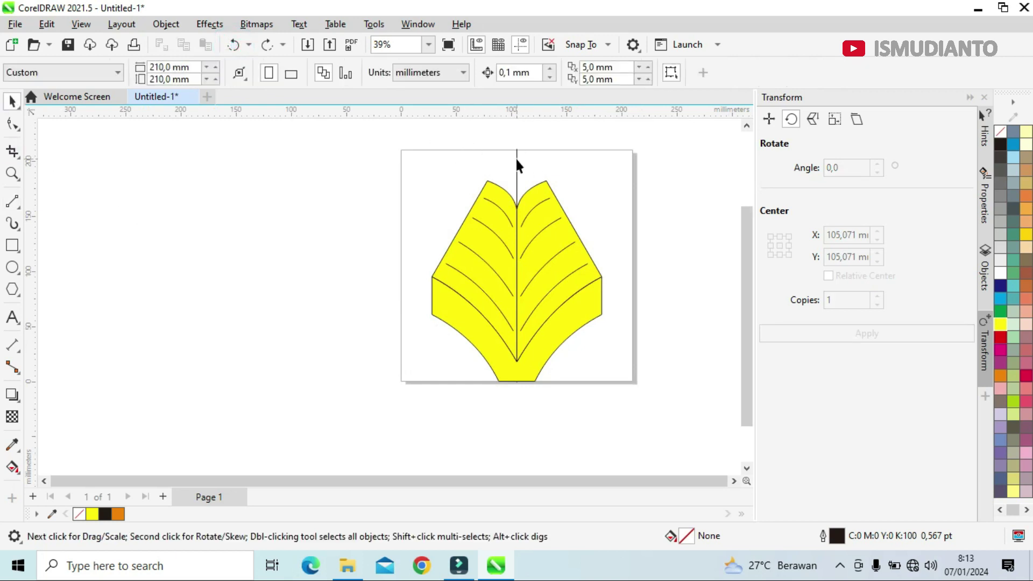
pyautogui.click(516, 159)
pyautogui.scroll(3, 518, 392)
pyautogui.scroll(2, 514, 393)
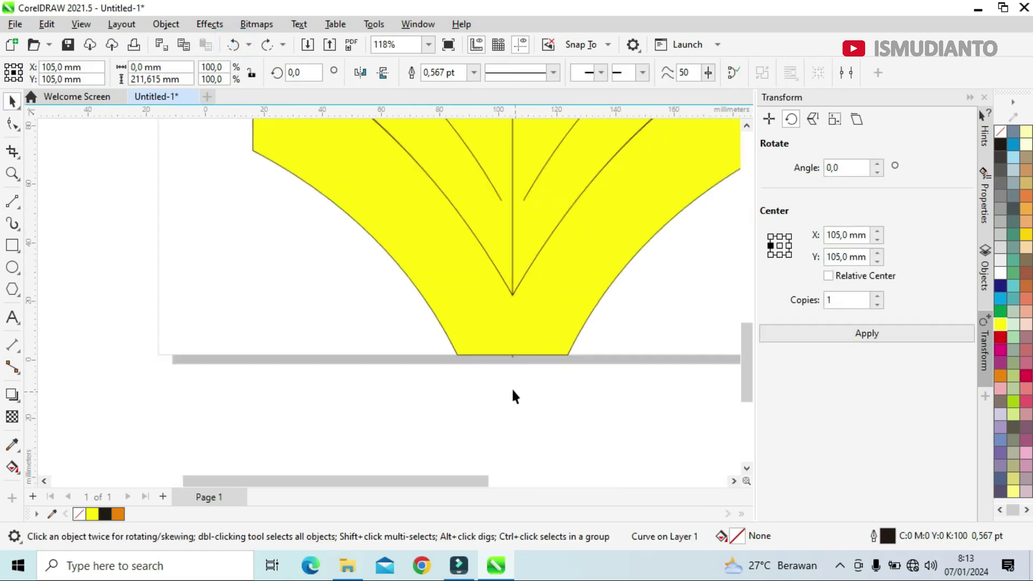
pyautogui.moveTo(513, 361); pyautogui.dragTo(525, 440)
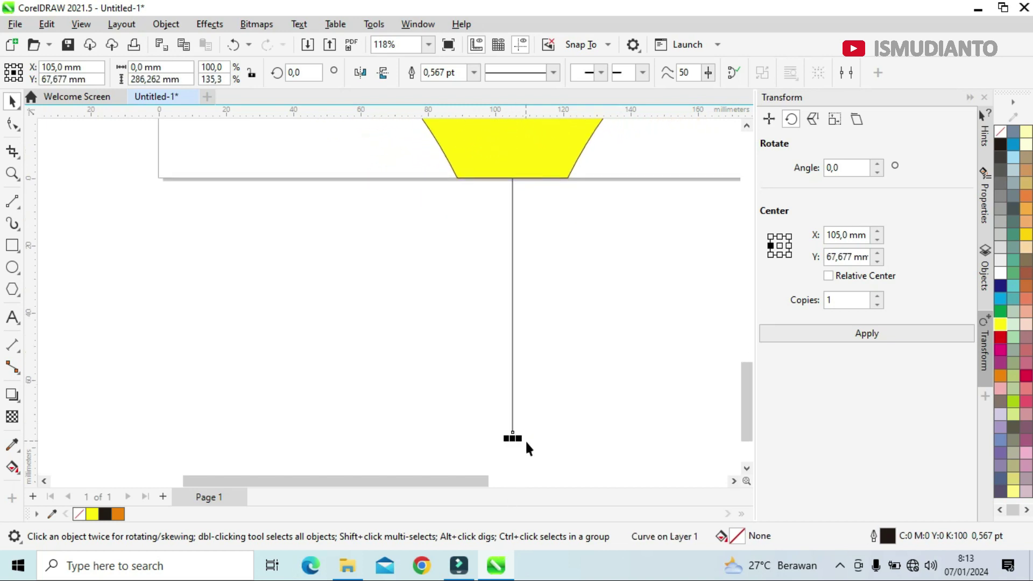
pyautogui.scroll(-4, 525, 440)
pyautogui.click(578, 376)
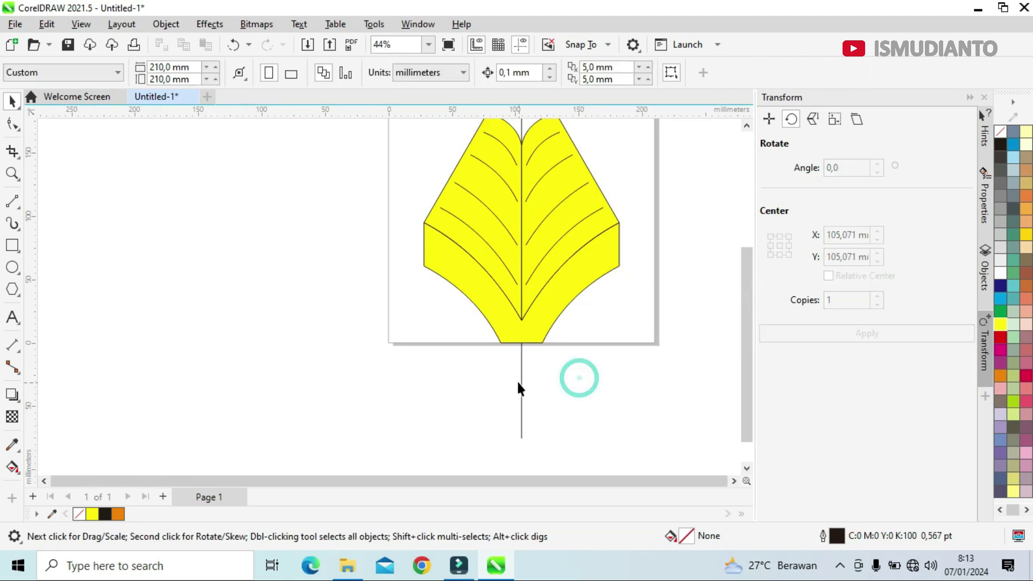
# Draw a closed seven-sided bent outline, about 99 by 159 mm, below the yellow figure's lower left edge, ending on the centre line.
pyautogui.scroll(3, 528, 351)
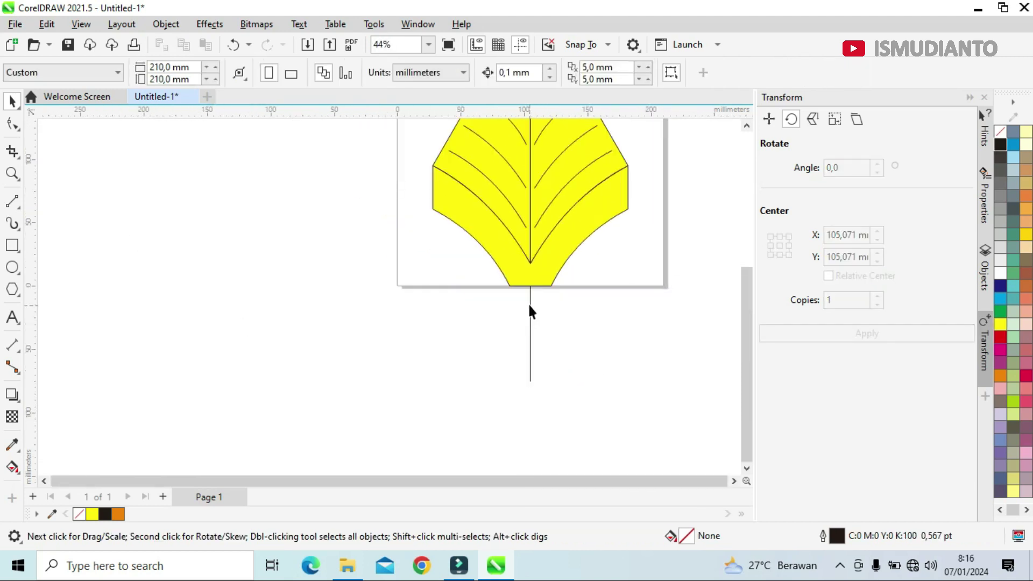
pyautogui.scroll(1, 530, 311)
pyautogui.click(11, 200)
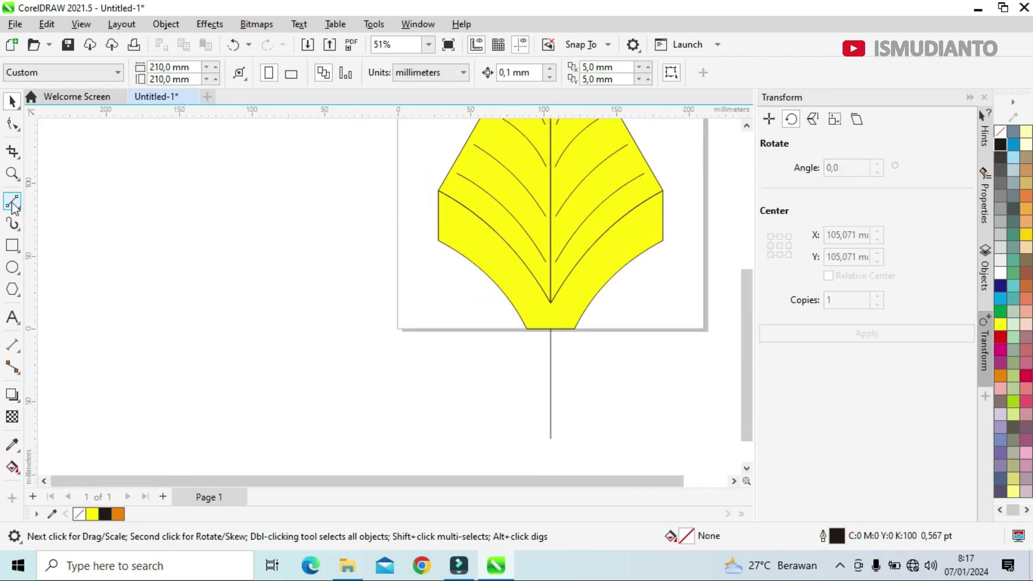
pyautogui.moveTo(422, 234); pyautogui.dragTo(543, 355)
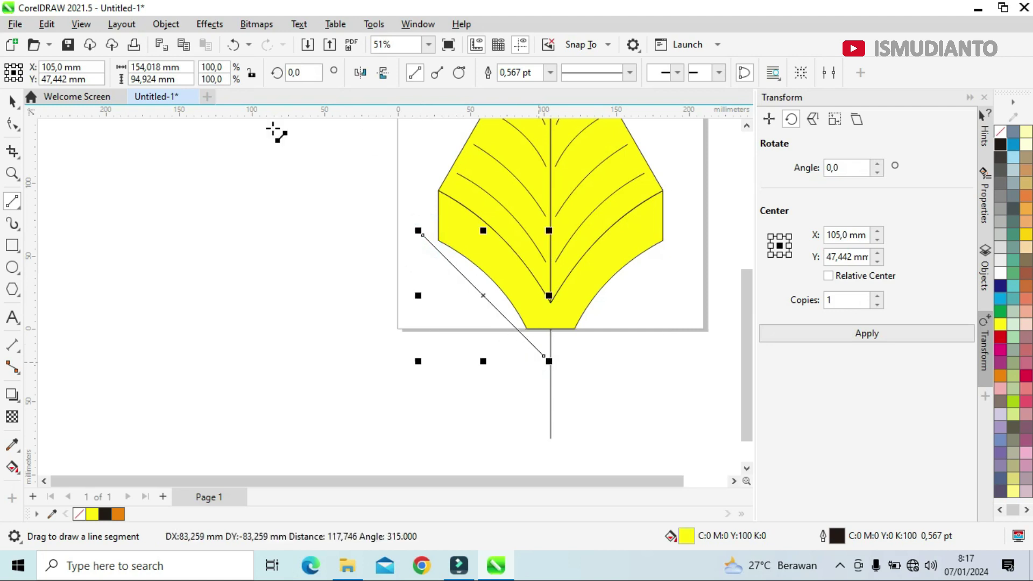
pyautogui.click(233, 44)
pyautogui.moveTo(423, 232); pyautogui.dragTo(550, 356)
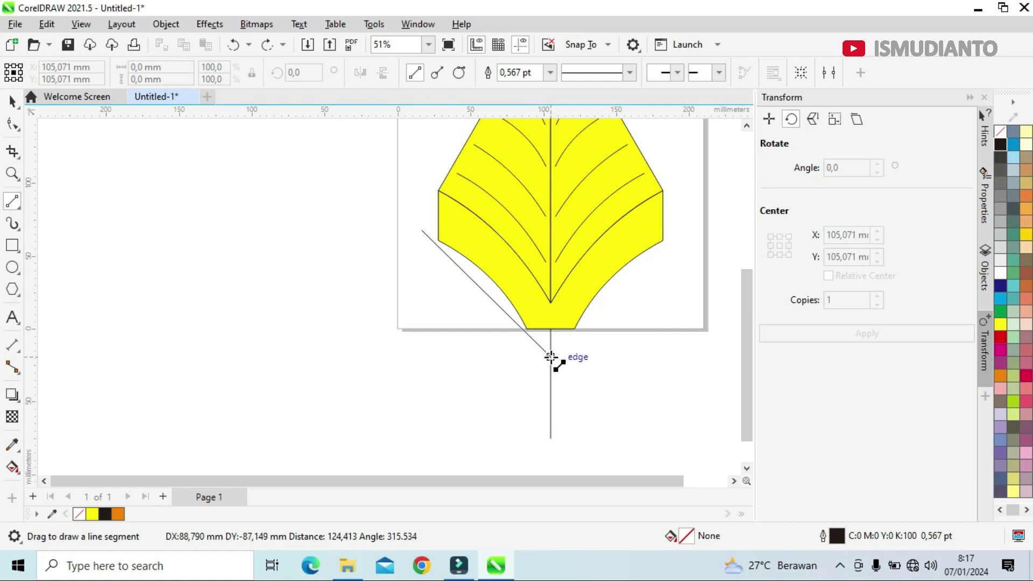
pyautogui.moveTo(549, 357); pyautogui.dragTo(551, 357)
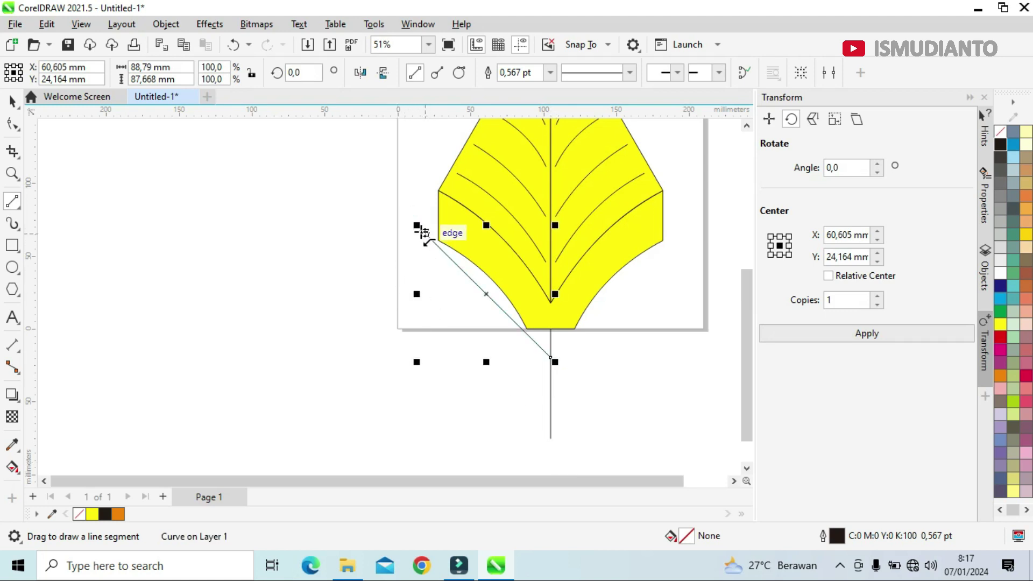
pyautogui.moveTo(417, 227)
pyautogui.mouseDown()
pyautogui.moveTo(422, 293)
pyautogui.moveTo(502, 362)
pyautogui.moveTo(399, 407)
pyautogui.moveTo(409, 466)
pyautogui.moveTo(478, 412)
pyautogui.moveTo(550, 379)
pyautogui.mouseUp()
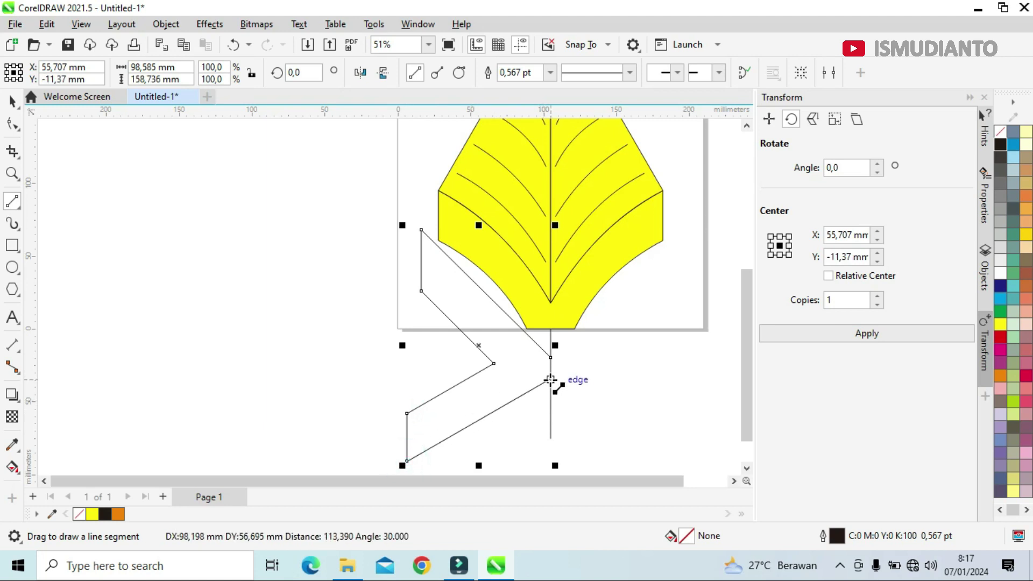
pyautogui.moveTo(550, 380)
pyautogui.mouseDown()
pyautogui.moveTo(556, 351)
pyautogui.moveTo(556, 381)
pyautogui.mouseUp()
pyautogui.scroll(2, 541, 376)
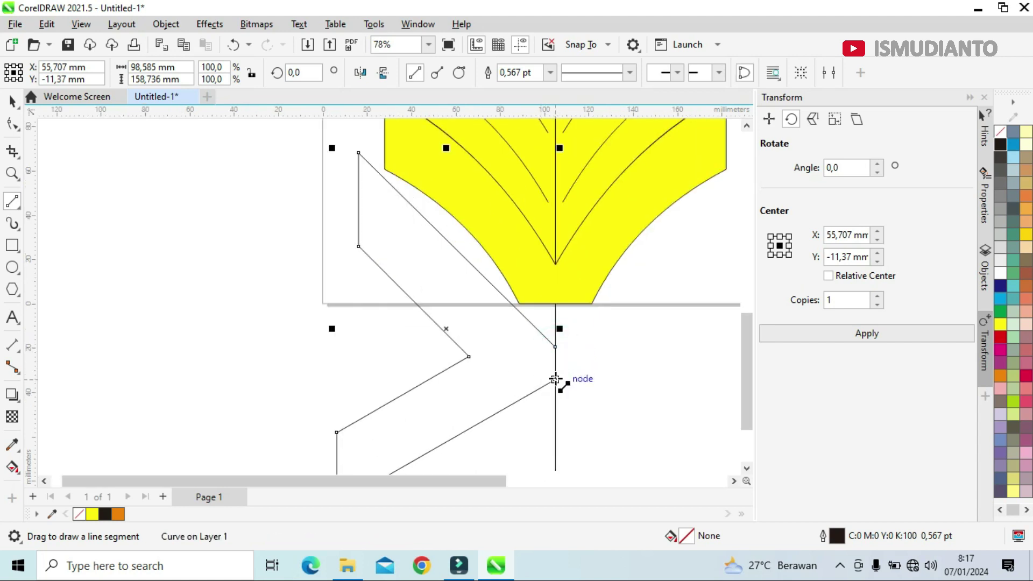
# Draw a closed triangle about 59.5 mm wide and high in the bent outline's notch and fill it with black.
pyautogui.scroll(-3, 556, 382)
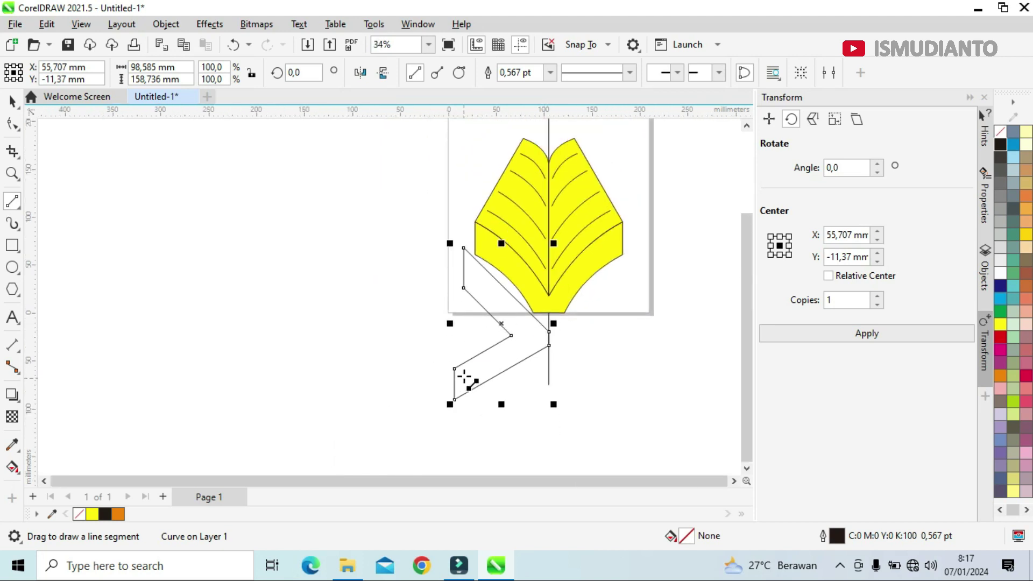
pyautogui.moveTo(455, 368); pyautogui.dragTo(523, 347)
pyautogui.scroll(2, 486, 311)
pyautogui.moveTo(437, 396); pyautogui.dragTo(514, 373)
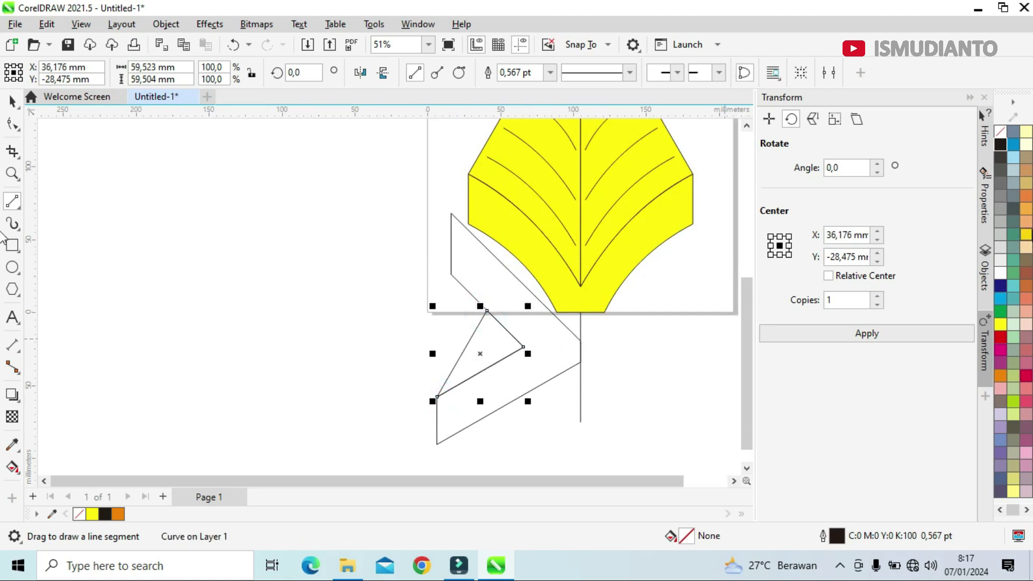
pyautogui.click(998, 142)
pyautogui.scroll(-1, 624, 310)
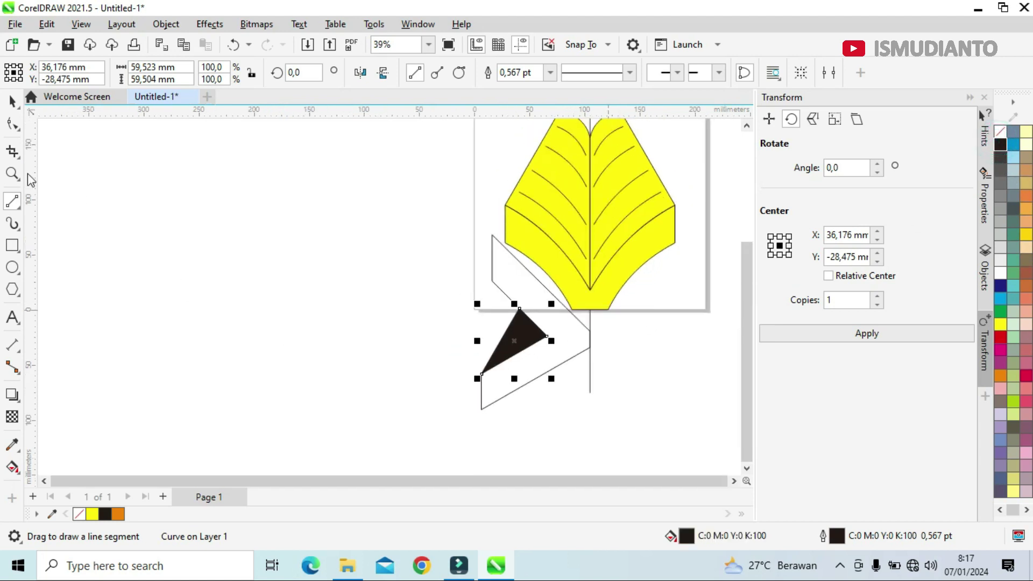
# Fill the bent seven-sided shape with orange and deselect it.
pyautogui.click(11, 101)
pyautogui.click(599, 389)
pyautogui.click(554, 353)
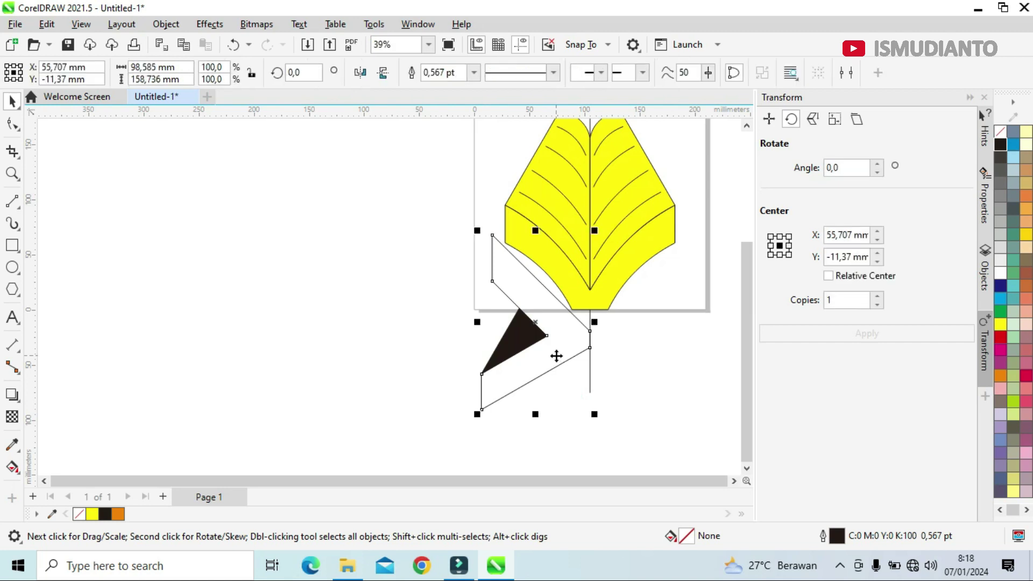
pyautogui.click(1000, 375)
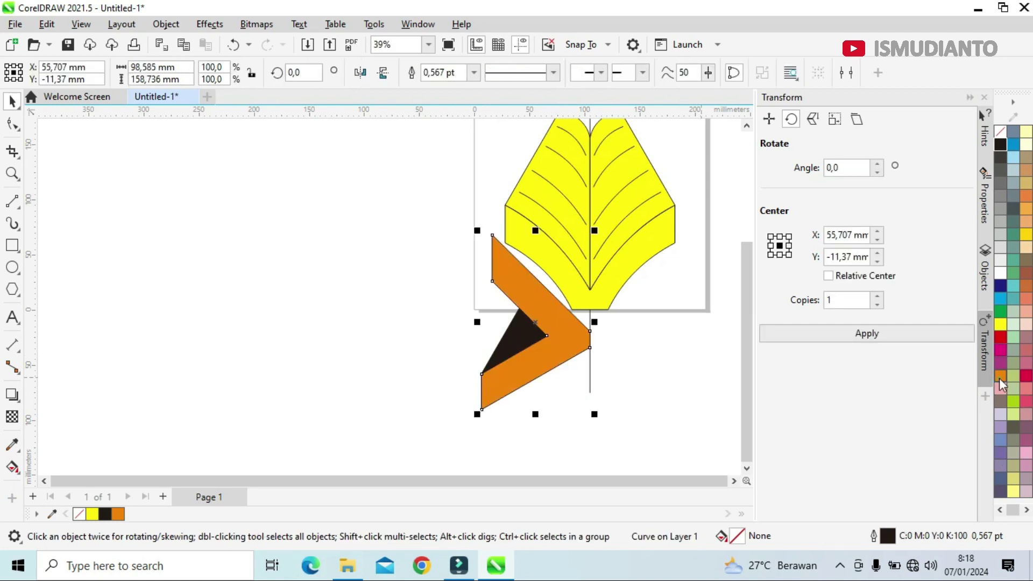
pyautogui.click(417, 373)
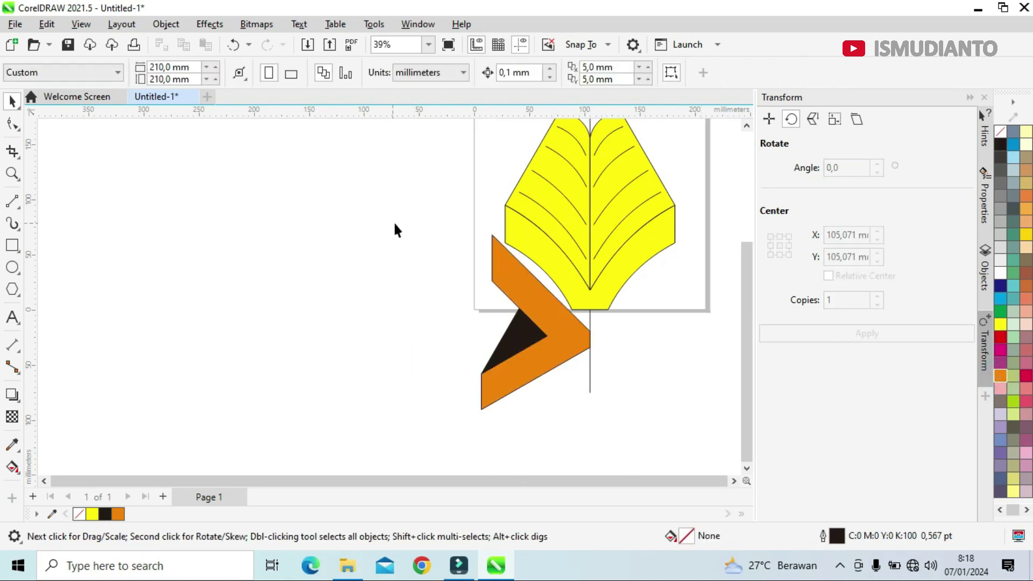
# Make a mirrored copy of the orange shape and its black triangle across the vertical centre line.
pyautogui.moveTo(382, 220); pyautogui.dragTo(596, 423)
pyautogui.moveTo(590, 349)
pyautogui.mouseDown()
pyautogui.moveTo(618, 351)
pyautogui.moveTo(579, 359)
pyautogui.mouseUp()
pyautogui.click(558, 413)
# Weld the two orange halves into a single crossed shape and deselect it.
pyautogui.click(545, 358)
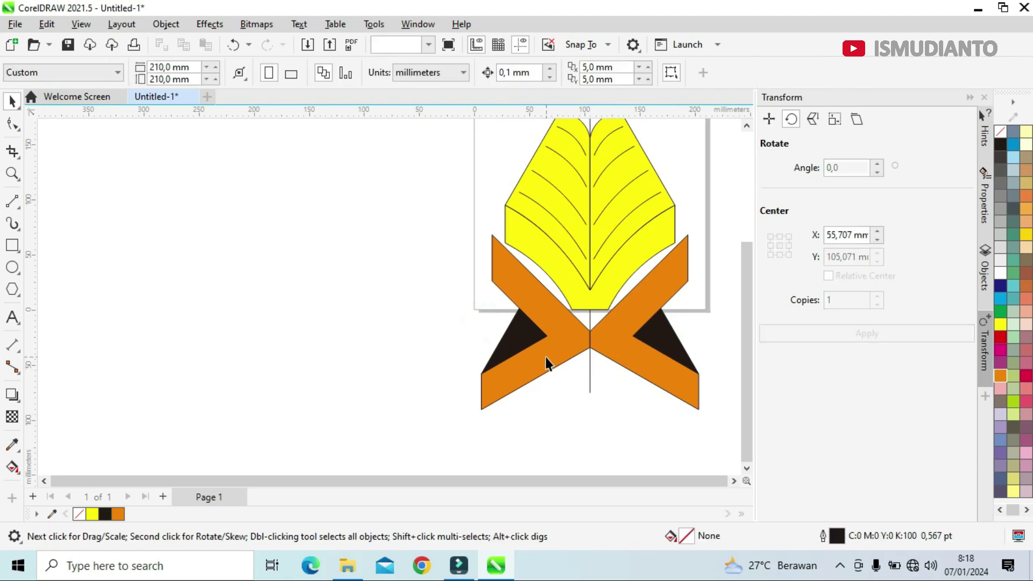
pyautogui.keyDown('shift'); pyautogui.click(617, 351); pyautogui.keyUp('shift')
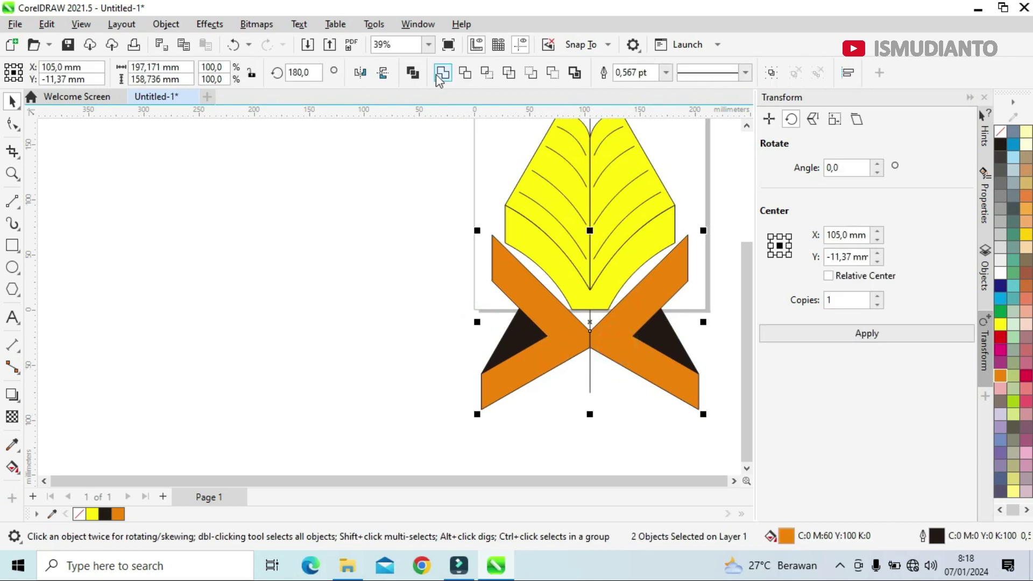
pyautogui.click(441, 74)
pyautogui.click(396, 272)
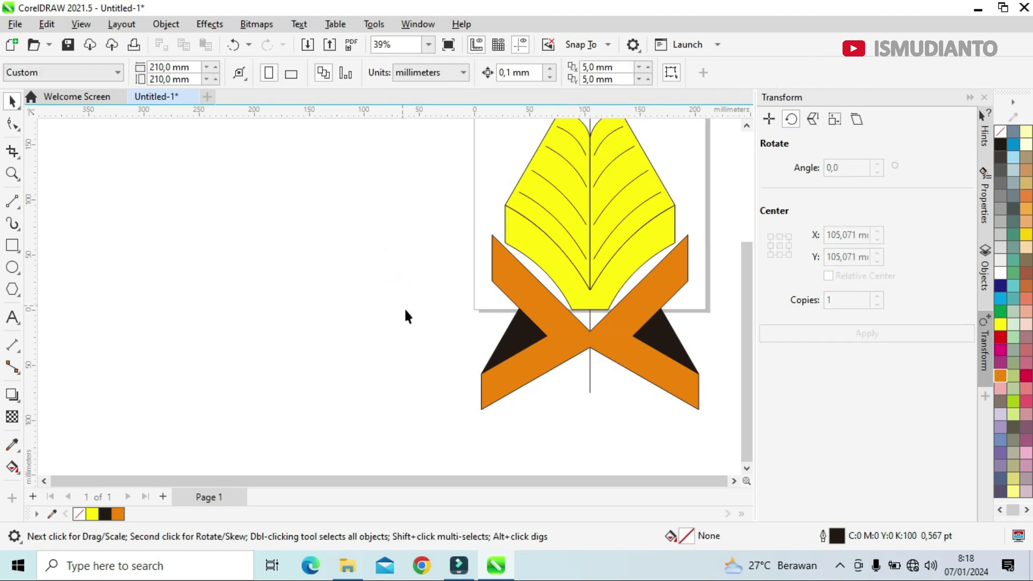
# Draw a closed triangle about 178 by 88 mm between the orange shape's upper tips and its centre notch, and fill it with black.
pyautogui.scroll(-2, 407, 311)
pyautogui.scroll(3, 575, 270)
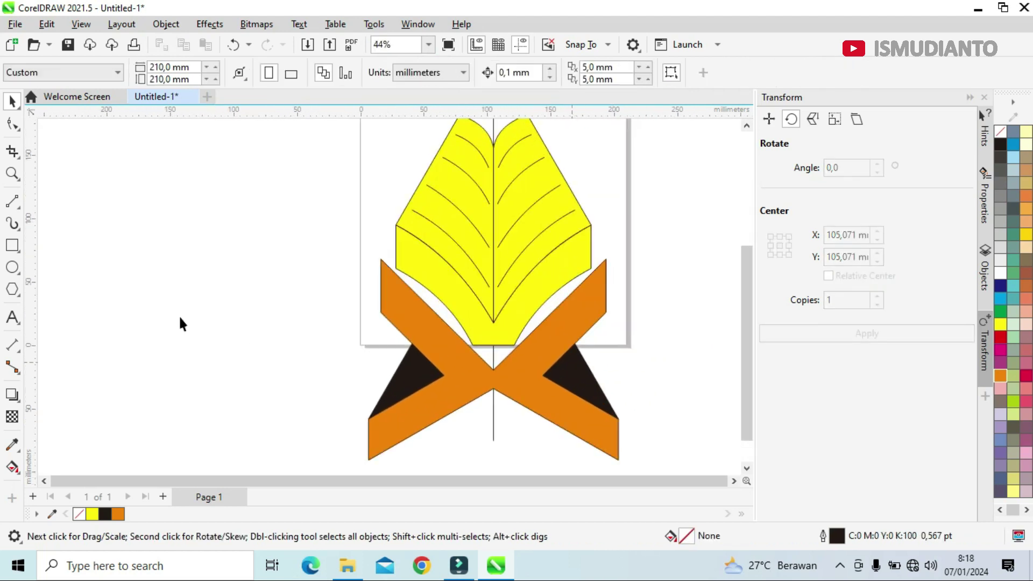
pyautogui.click(11, 200)
pyautogui.click(383, 267)
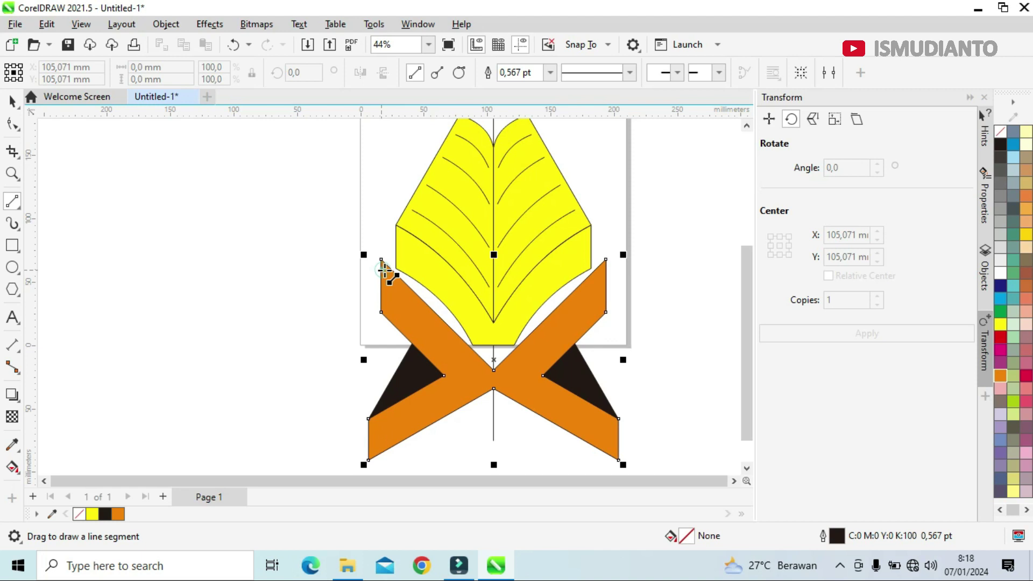
pyautogui.moveTo(381, 259); pyautogui.dragTo(606, 260)
pyautogui.click(380, 260)
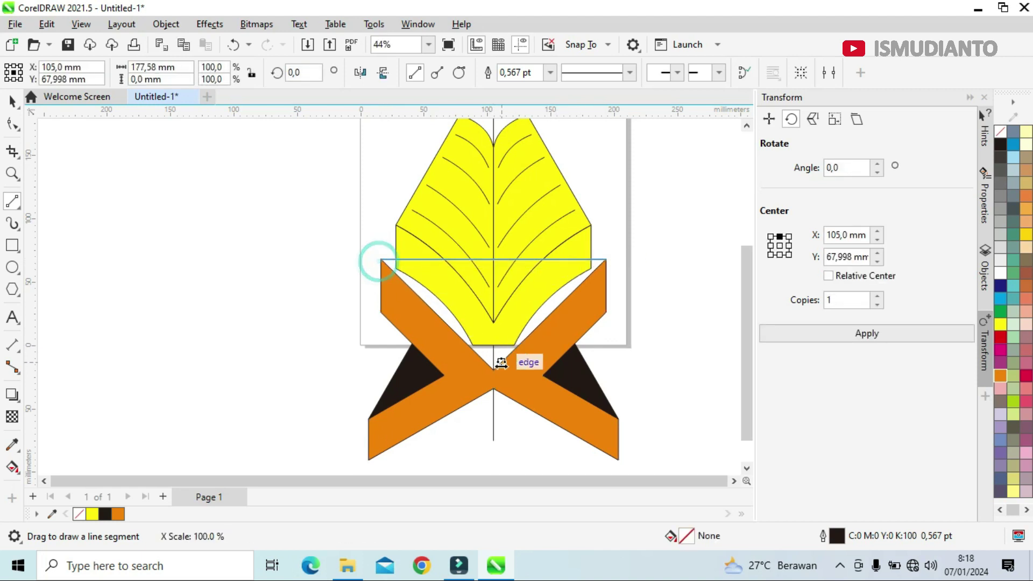
pyautogui.moveTo(380, 260); pyautogui.dragTo(405, 288)
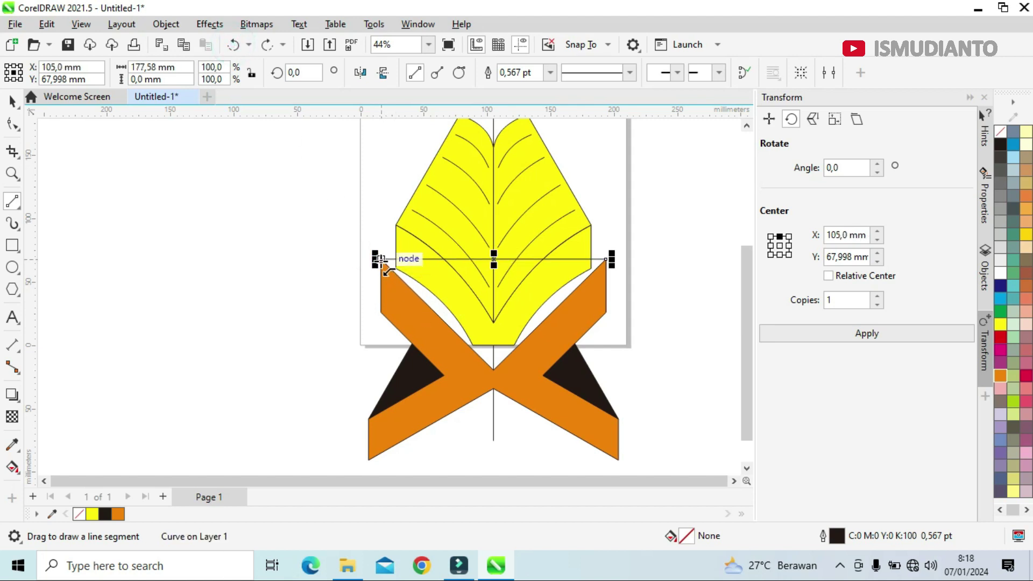
pyautogui.moveTo(381, 260); pyautogui.dragTo(606, 260)
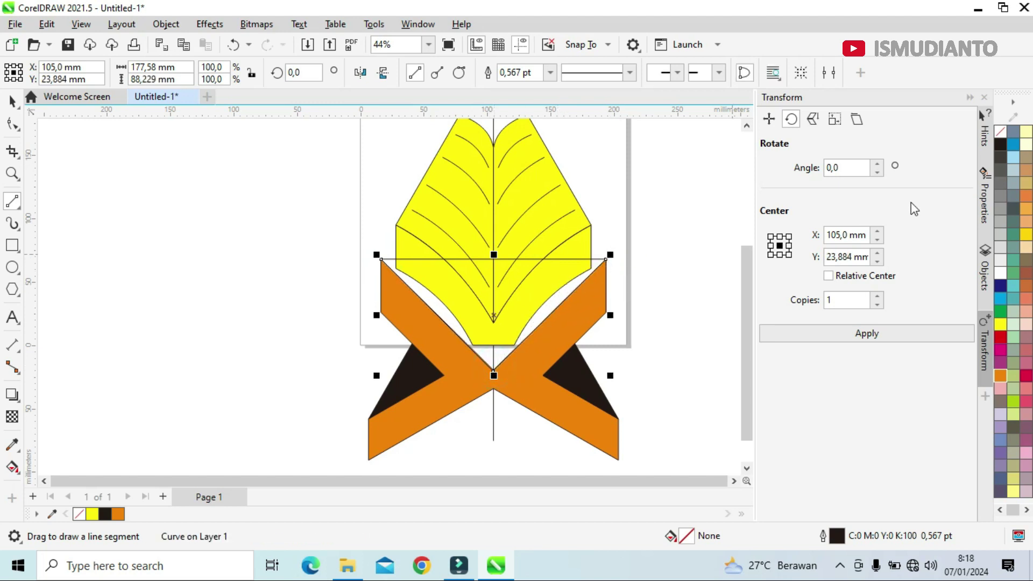
pyautogui.click(1001, 145)
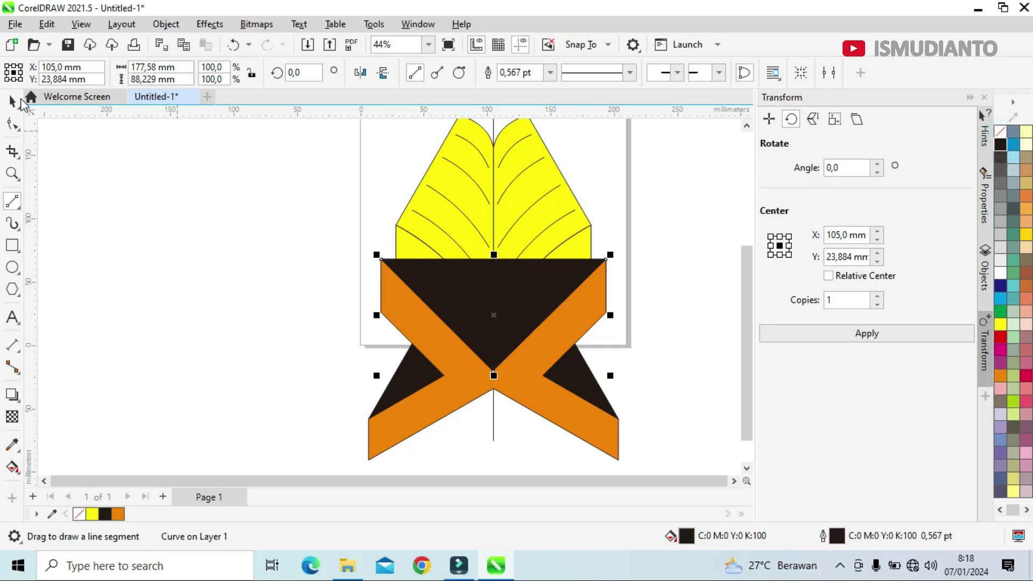
pyautogui.click(12, 98)
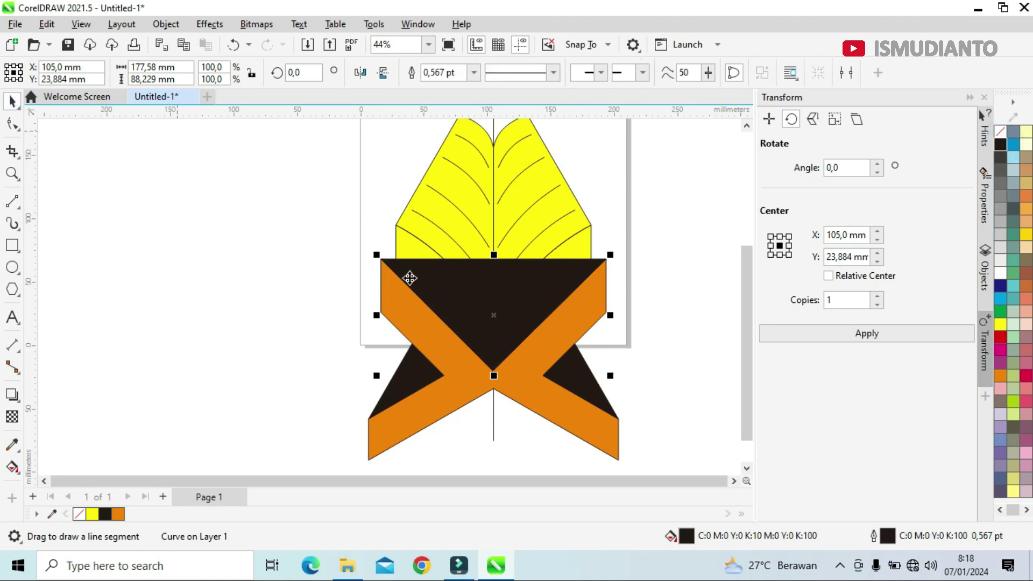
# Send the large black triangle to the back, behind the yellow book and the orange stand, and deselect it.
pyautogui.rightClick(489, 281)
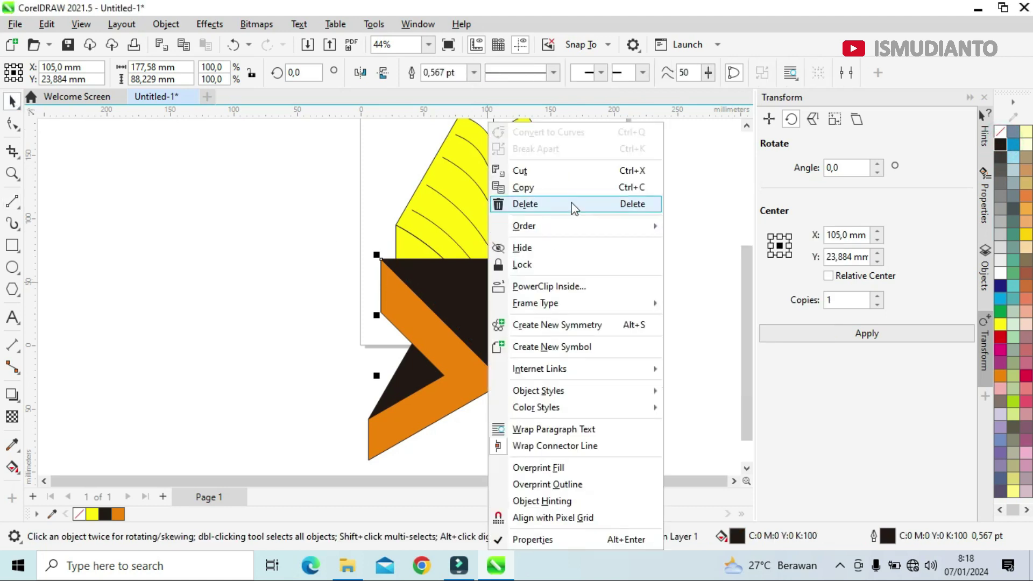
pyautogui.moveTo(602, 226)
pyautogui.click(694, 249)
pyautogui.scroll(-3, 570, 326)
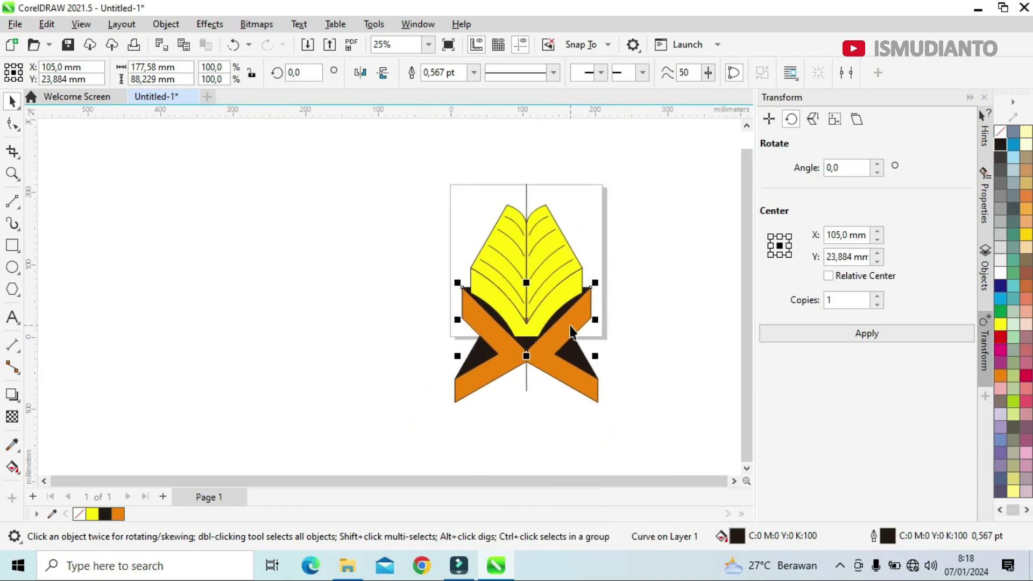
pyautogui.click(371, 311)
# Delete the vertical centre line running through the book and stand.
pyautogui.click(525, 189)
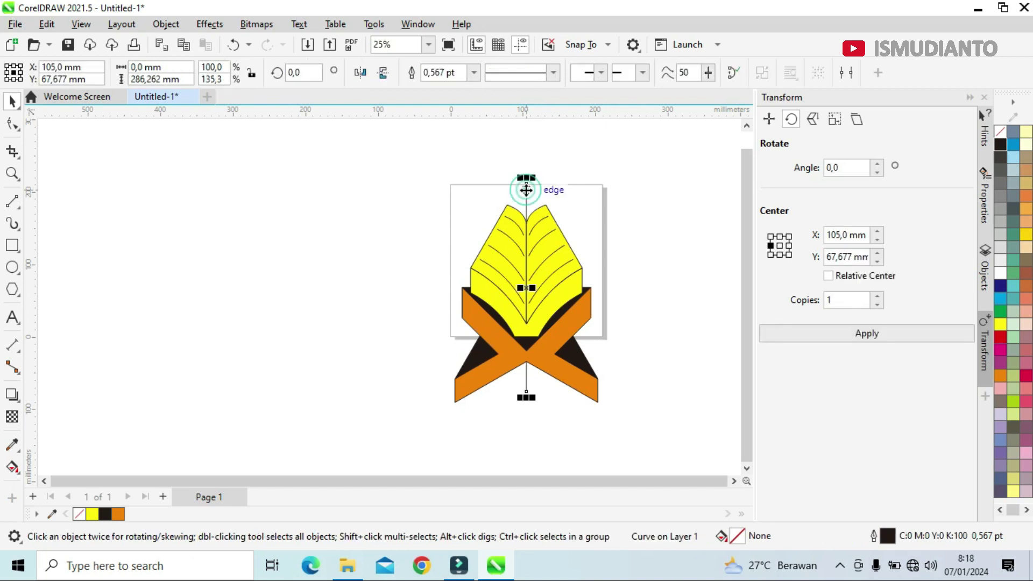
pyautogui.rightClick(525, 189)
pyautogui.click(566, 203)
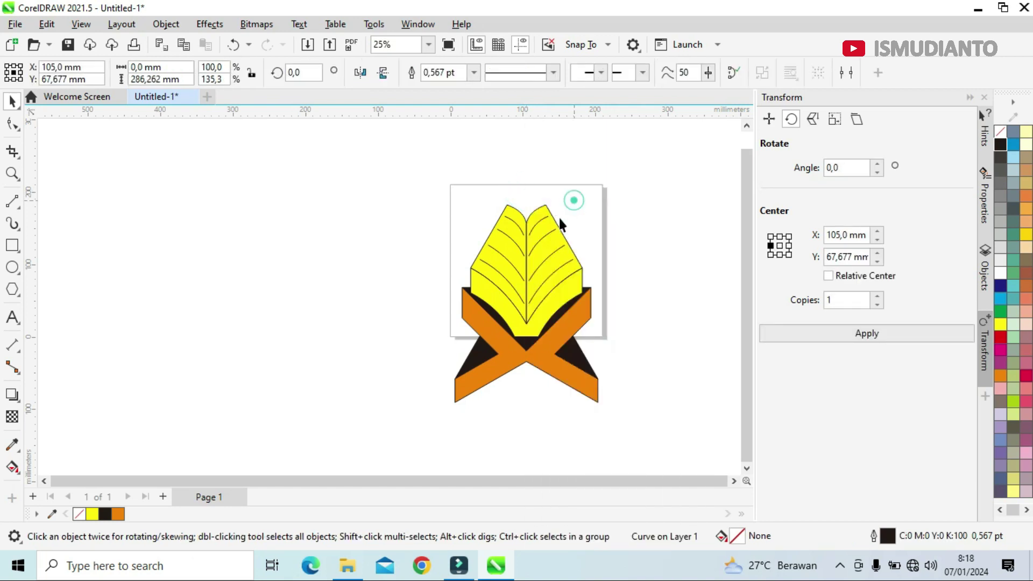
# Set the outline width of all book and stand shapes to 4.0 pt and deselect them.
pyautogui.moveTo(341, 186); pyautogui.dragTo(647, 414)
pyautogui.click(666, 72)
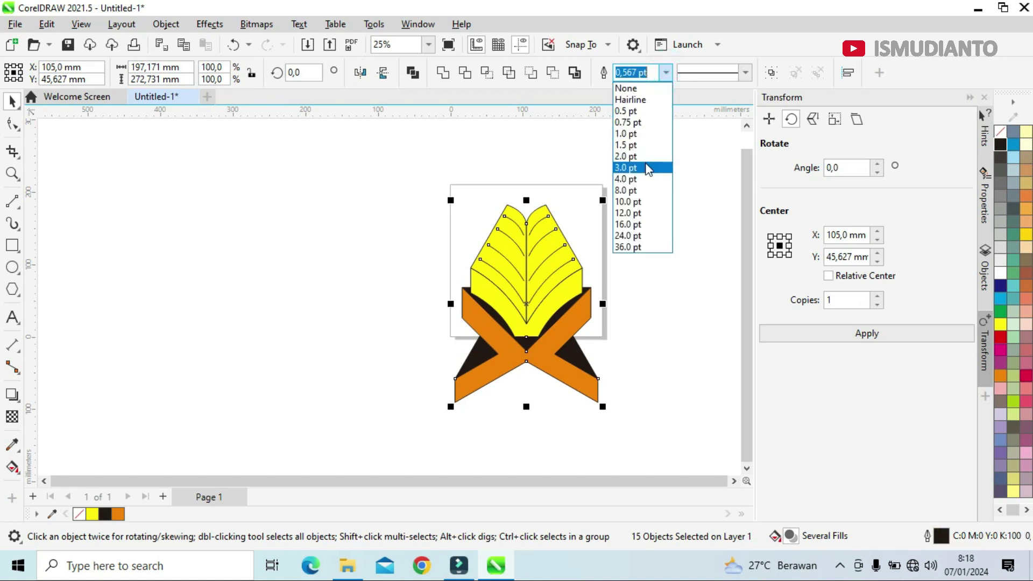
pyautogui.click(637, 179)
pyautogui.click(397, 225)
# Give the outlines of all book and stand shapes rounded corners and deselect them.
pyautogui.moveTo(396, 173); pyautogui.dragTo(642, 418)
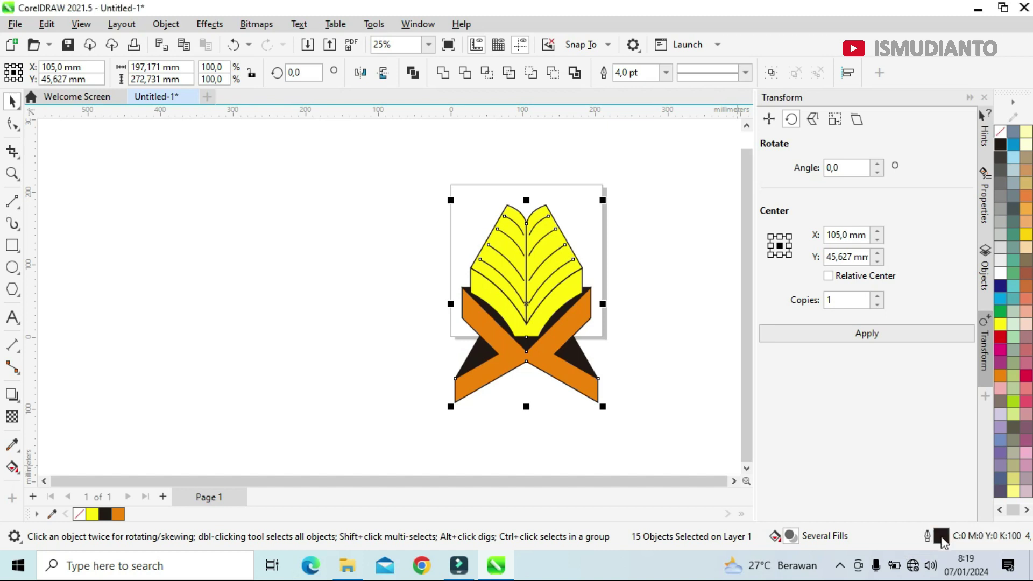
pyautogui.doubleClick(942, 536)
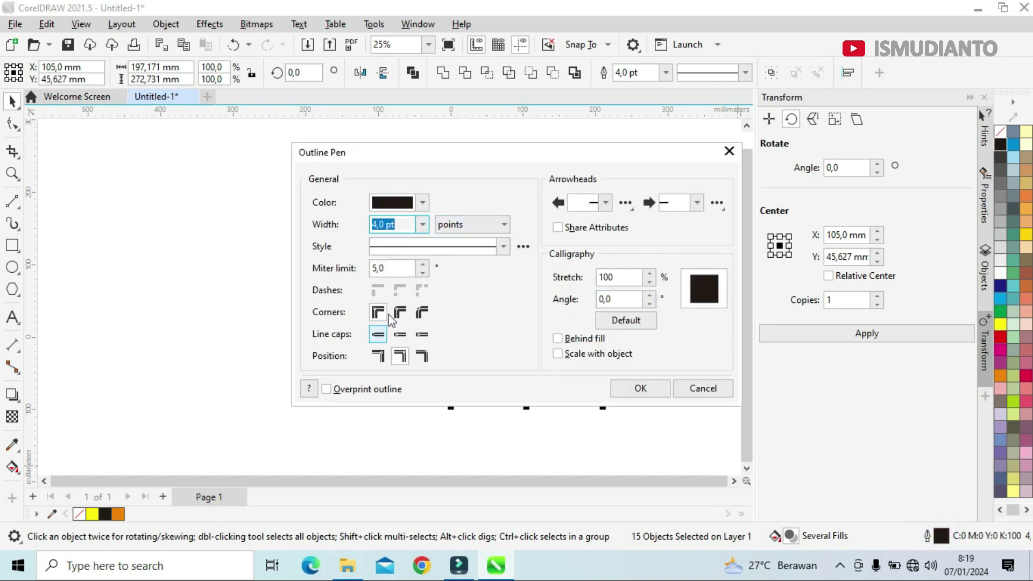
pyautogui.click(400, 312)
pyautogui.click(641, 388)
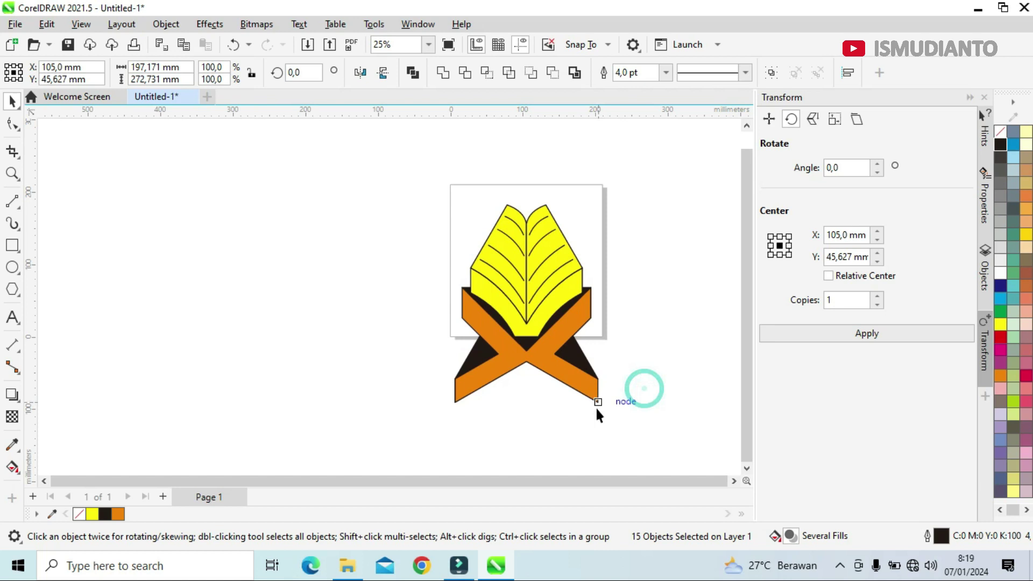
pyautogui.scroll(1, 632, 350)
pyautogui.click(628, 304)
# Scale the whole drawing down about its centre to about 126 by 174 mm and group its objects.
pyautogui.scroll(-1, 627, 296)
pyautogui.moveTo(357, 136); pyautogui.dragTo(649, 434)
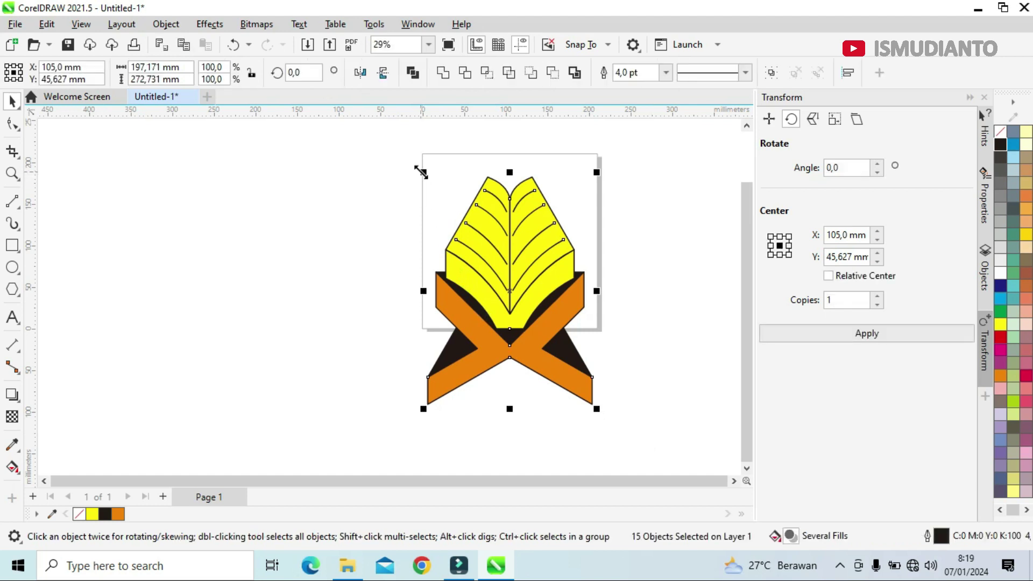
pyautogui.moveTo(423, 172); pyautogui.dragTo(452, 210)
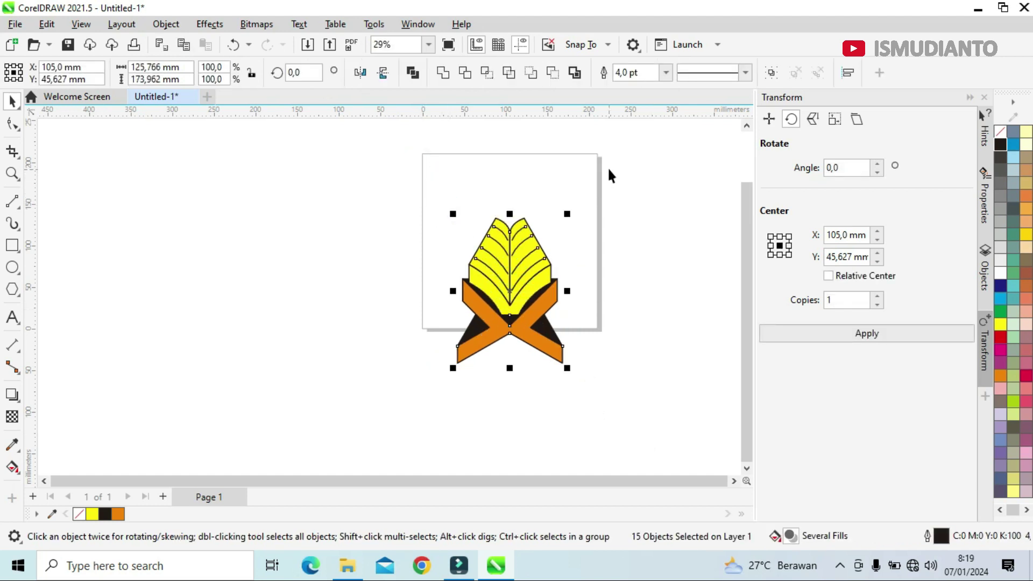
pyautogui.click(772, 72)
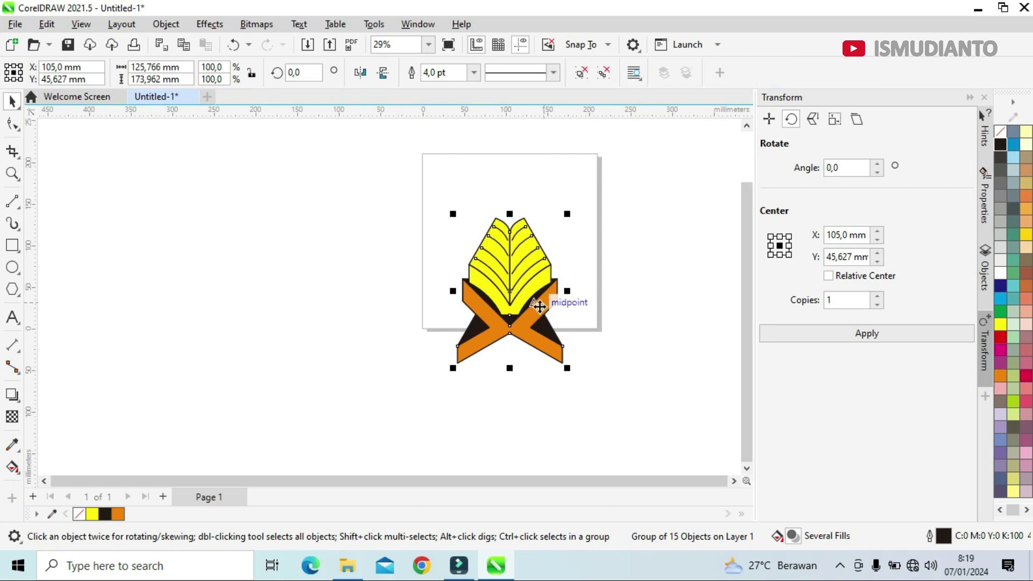
# Centre the grouped drawing on the page and deselect it.
pyautogui.click(164, 25)
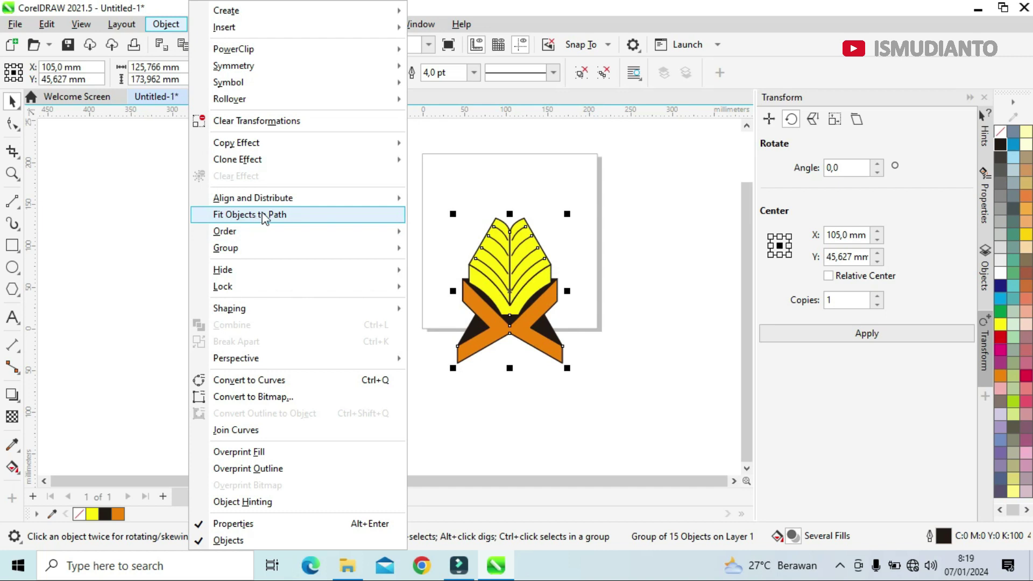
pyautogui.moveTo(274, 201)
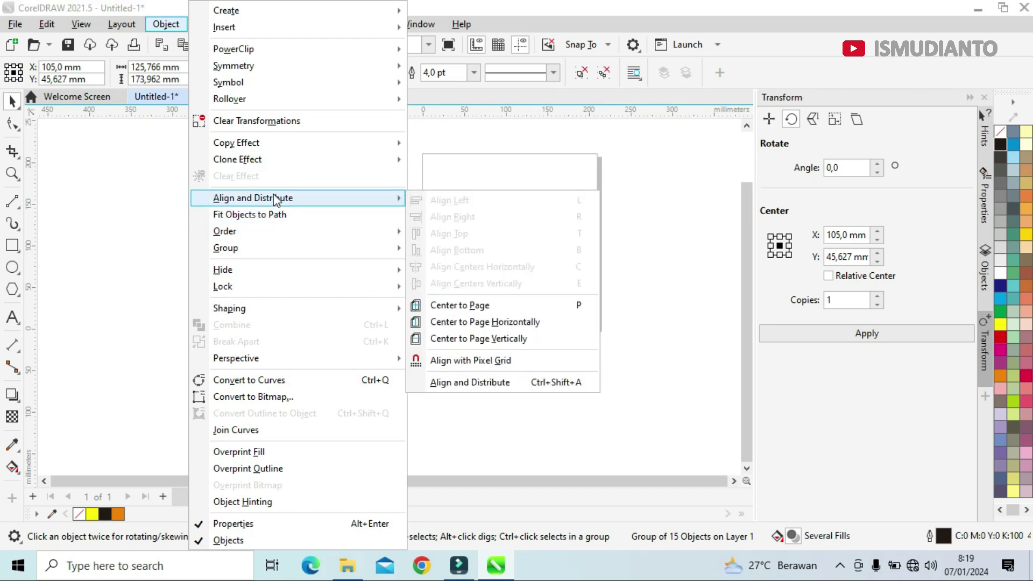
pyautogui.click(544, 304)
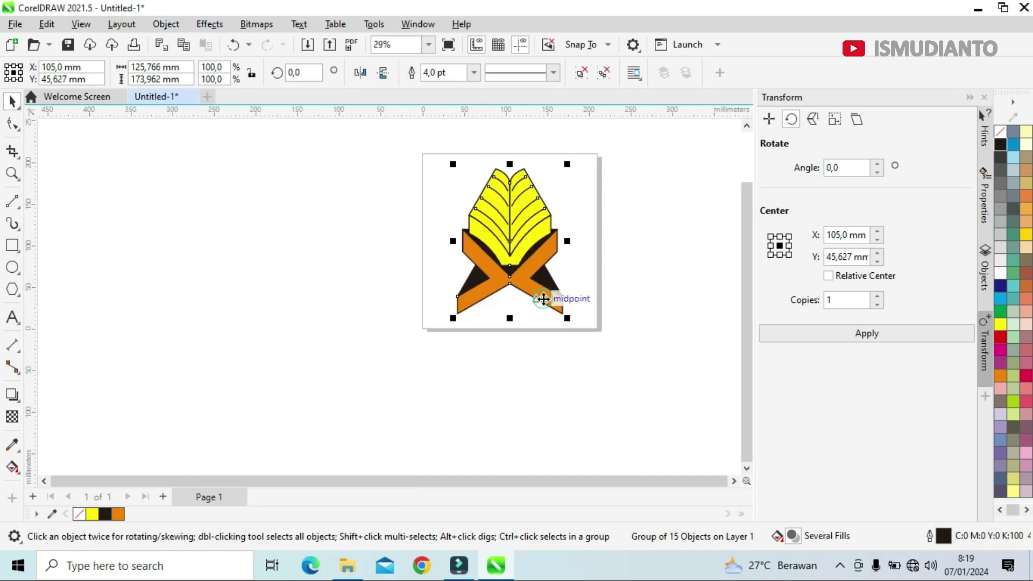
pyautogui.click(653, 276)
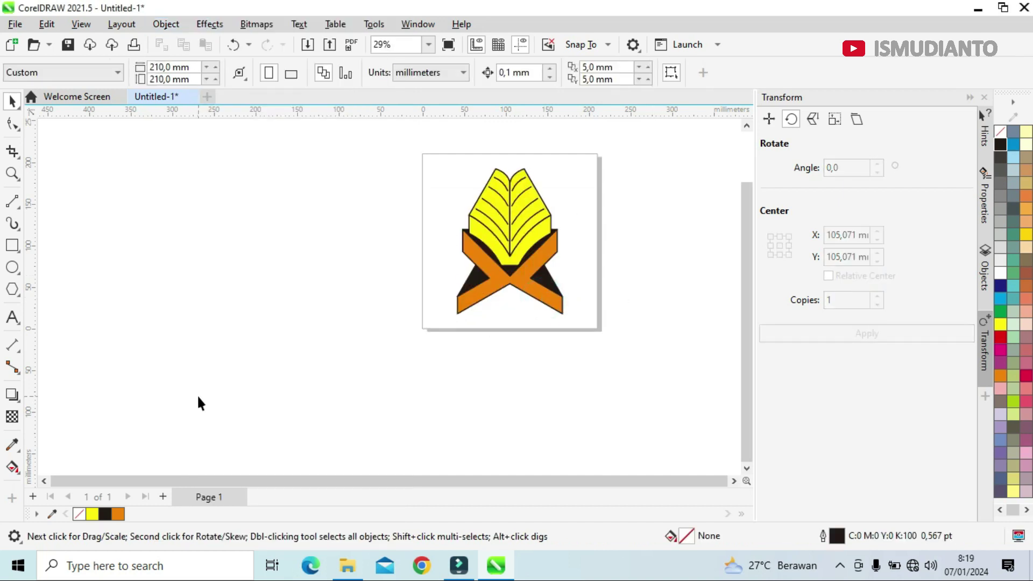
# Create a page-sized 210 by 210 mm background rectangle behind the drawing and fill it with dark blue (C:100 M:100 Y:0 K:0).
pyautogui.doubleClick(12, 246)
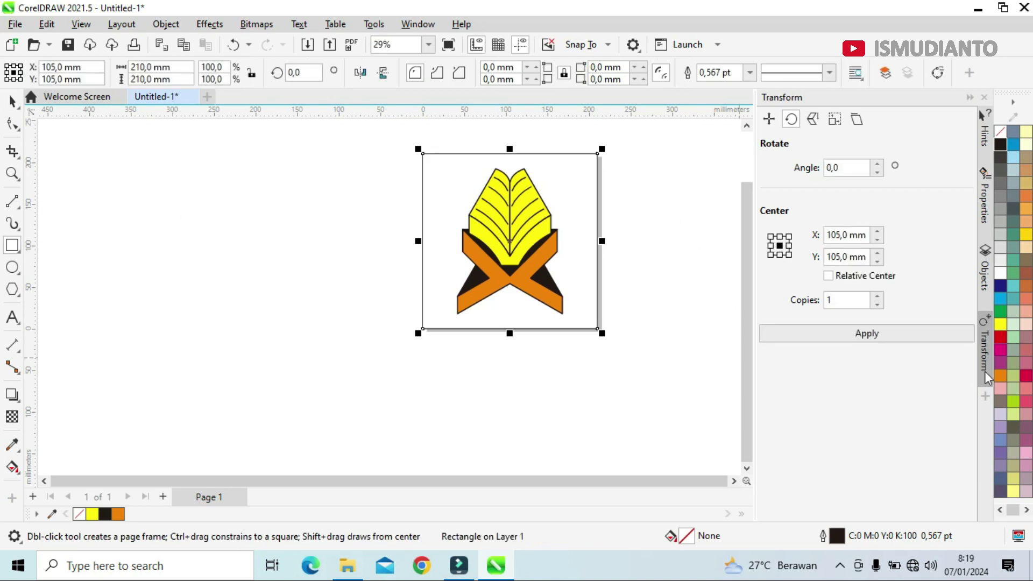
pyautogui.click(1000, 286)
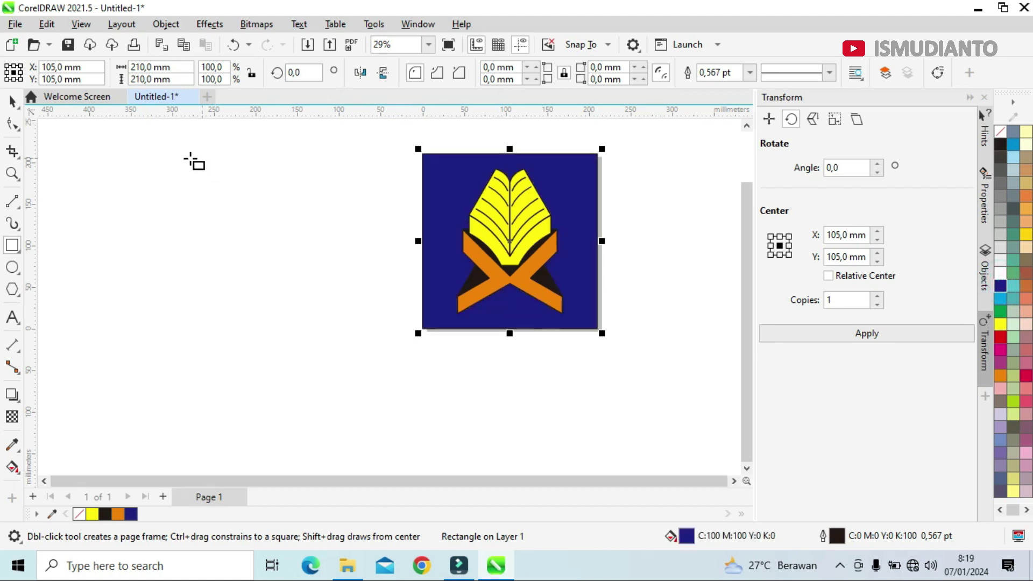
pyautogui.click(11, 102)
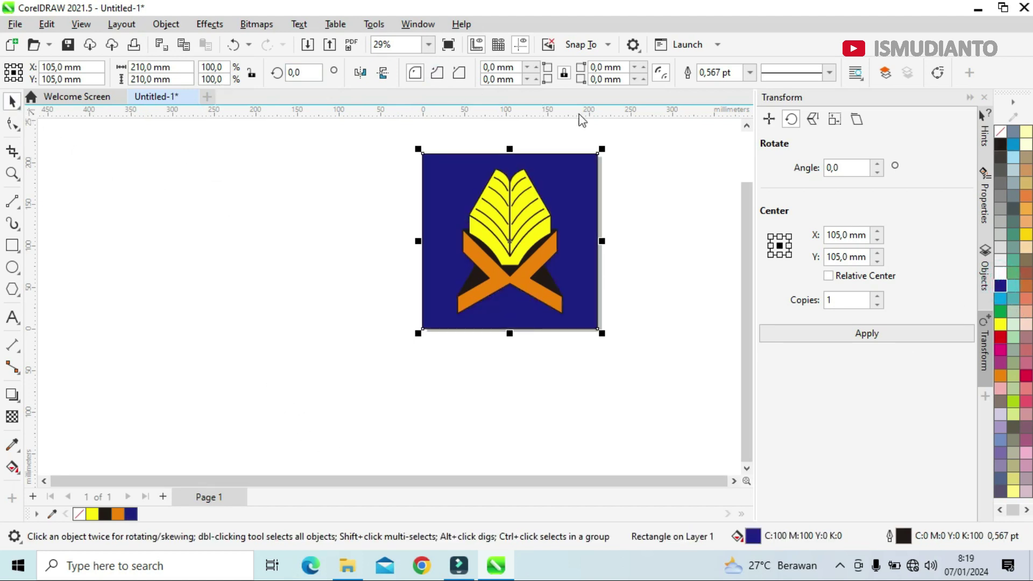
# Remove the outline from the dark blue background square and deselect it.
pyautogui.click(751, 75)
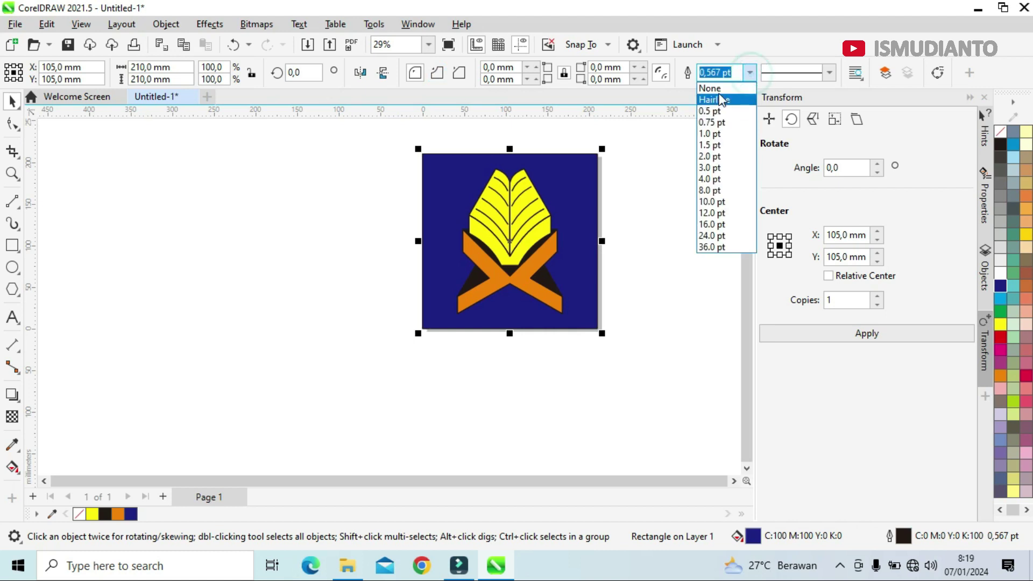
pyautogui.click(708, 83)
pyautogui.click(676, 200)
pyautogui.moveTo(749, 264); pyautogui.dragTo(749, 253)
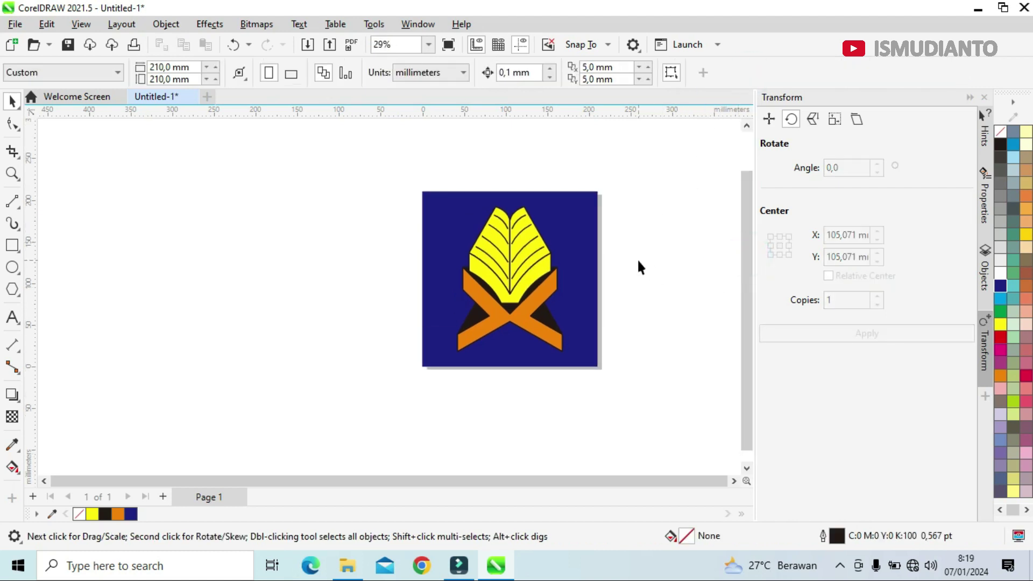